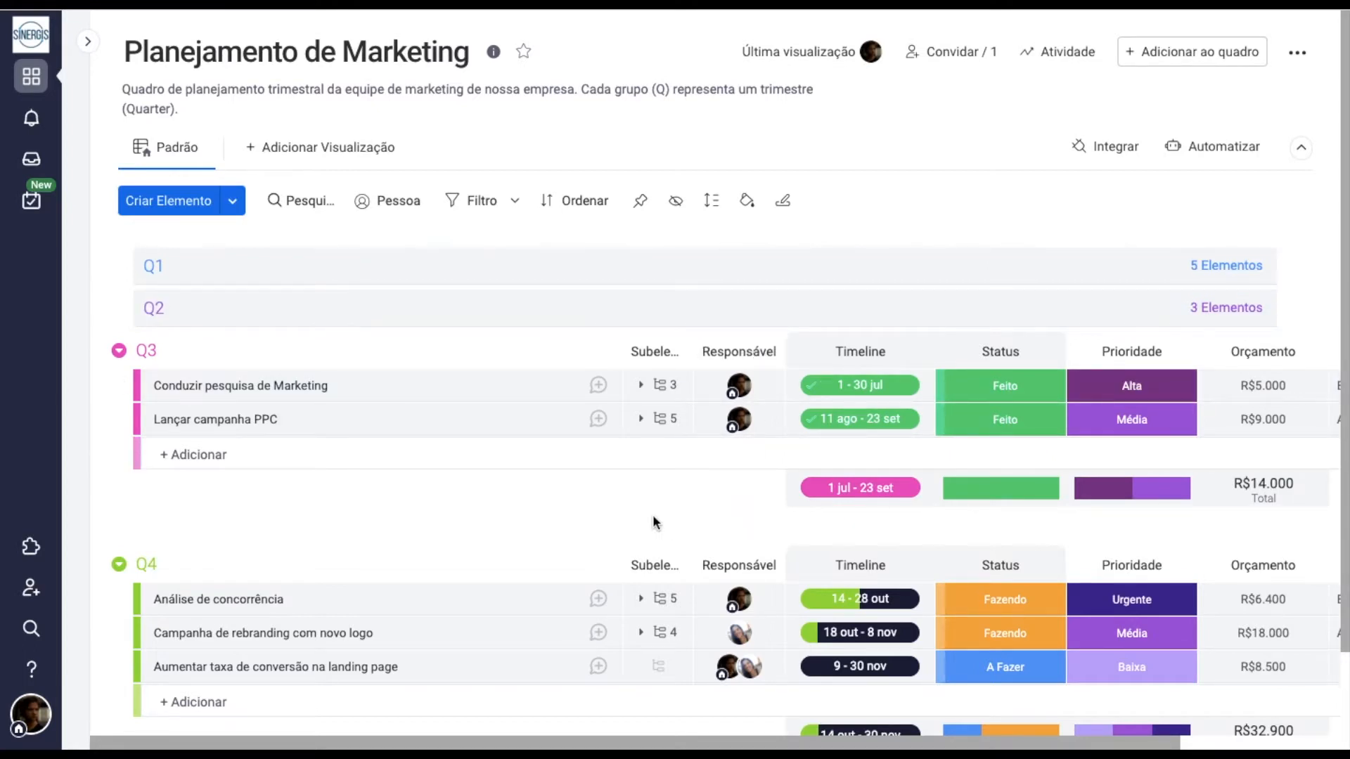
Expand the subitems of Análise de concorrência in the Q4 group and review their columns.
scroll(654, 521, "down", 2)
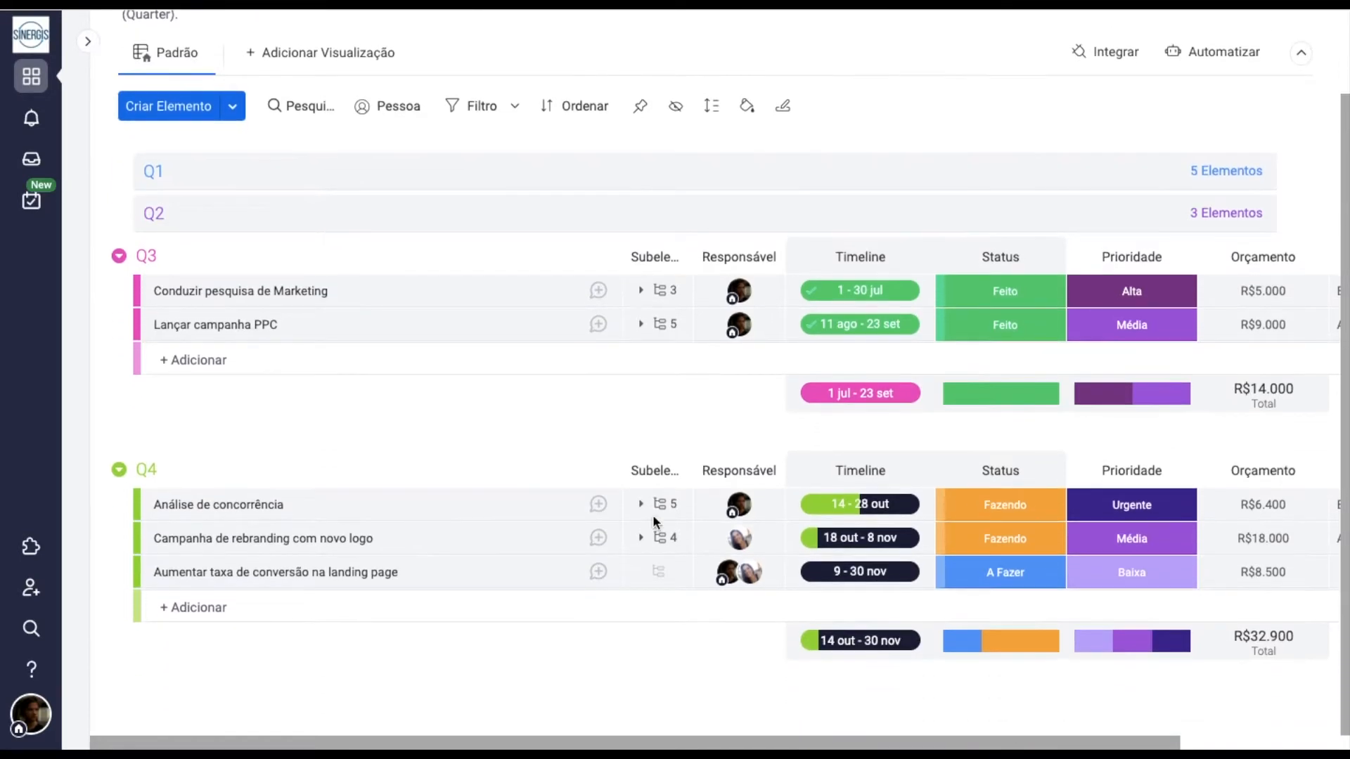
left_click(662, 507)
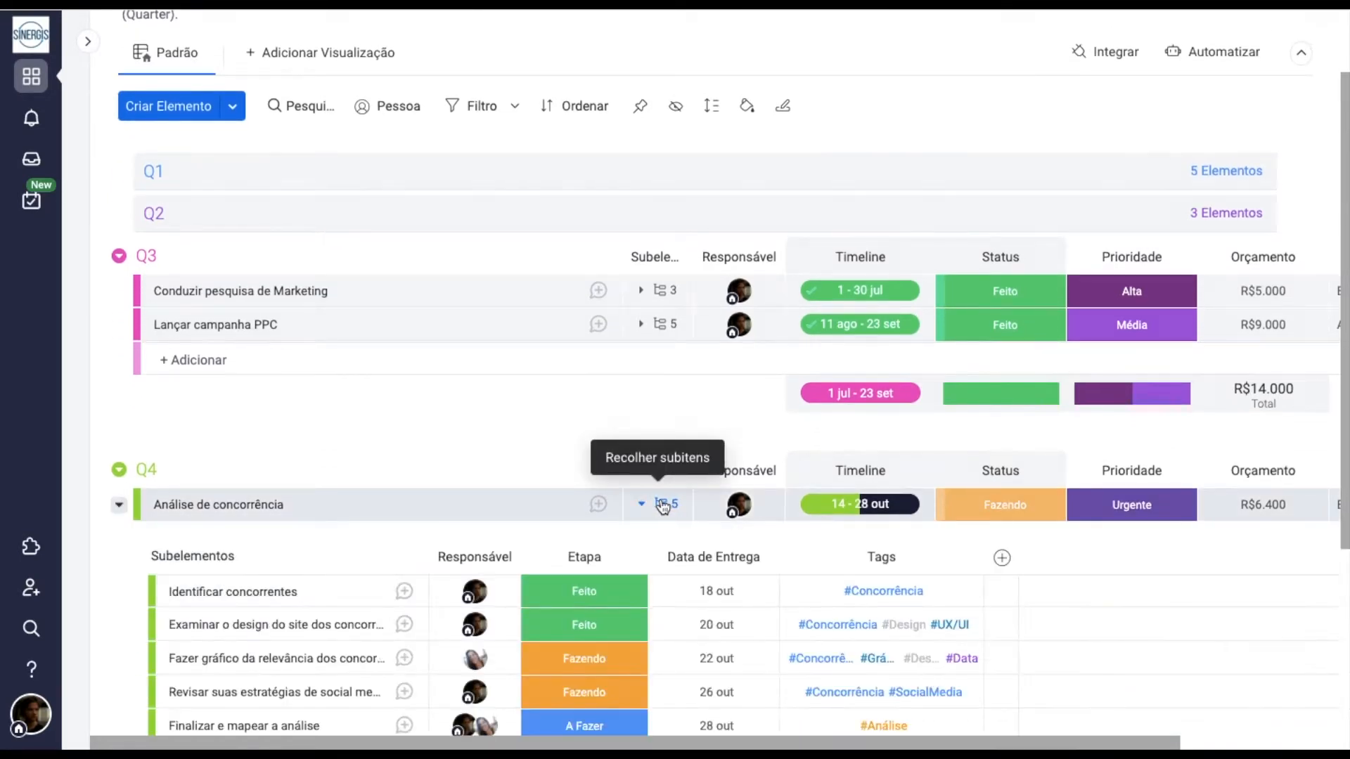
scroll(661, 513, "down", 3)
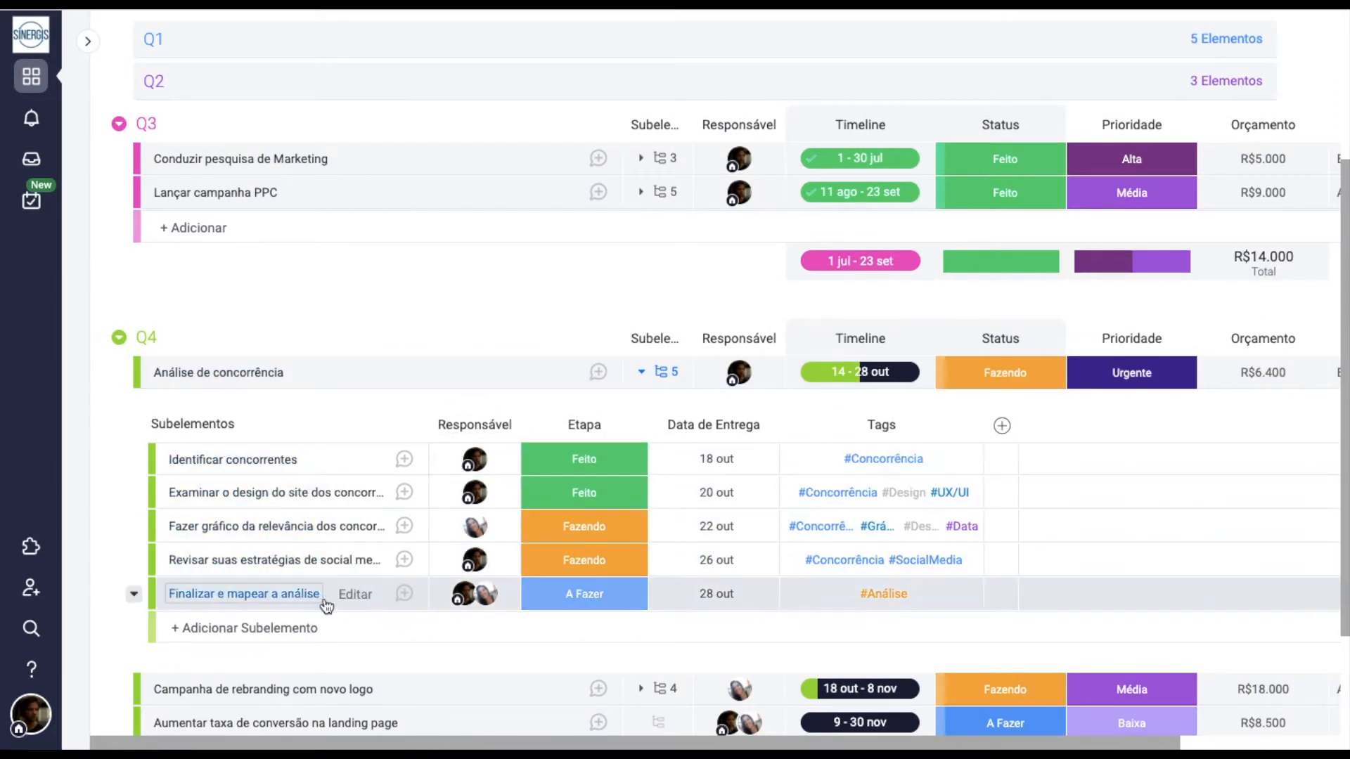
scroll(316, 657, "up", 5)
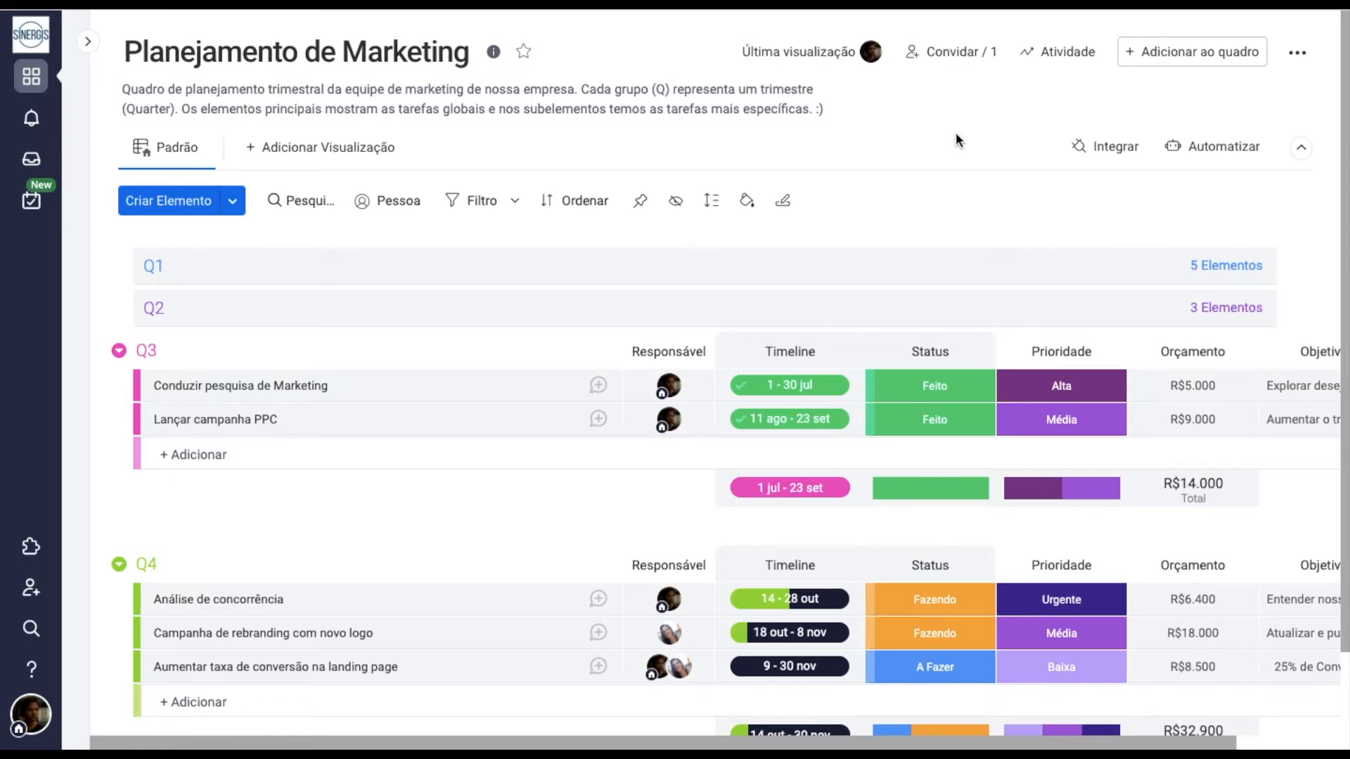
Try to add a Subelementos column to the board, searching the full column catalogue for "subele".
scroll(982, 425, "right", 3)
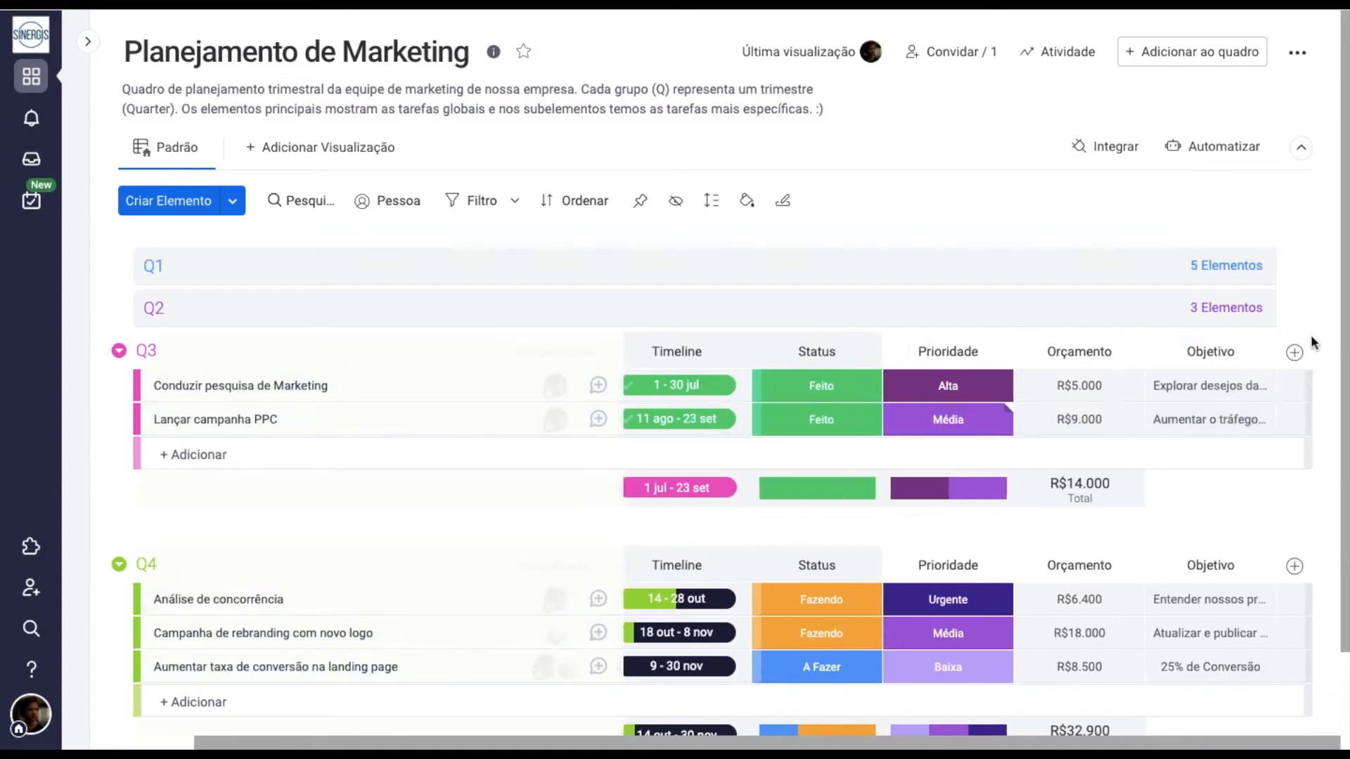
left_click(1294, 352)
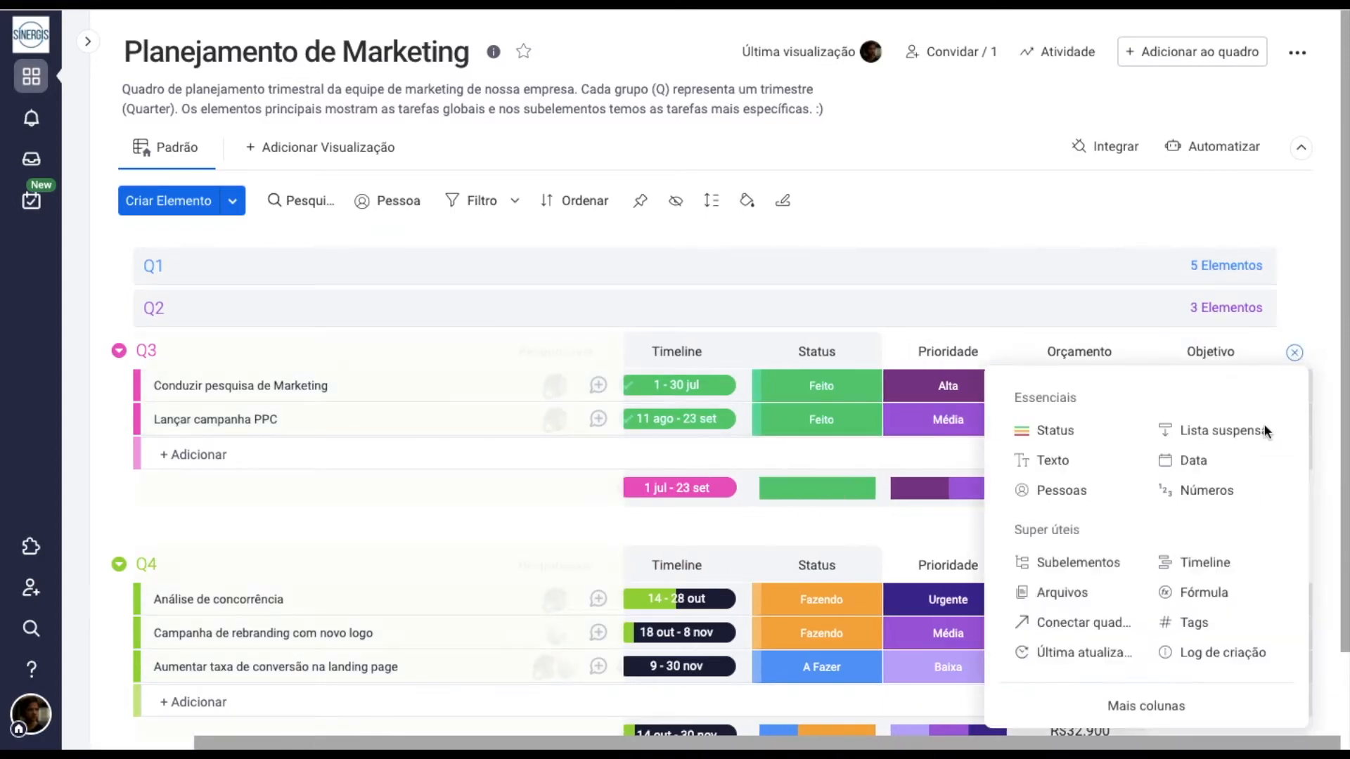
left_click(1176, 705)
type("subele")
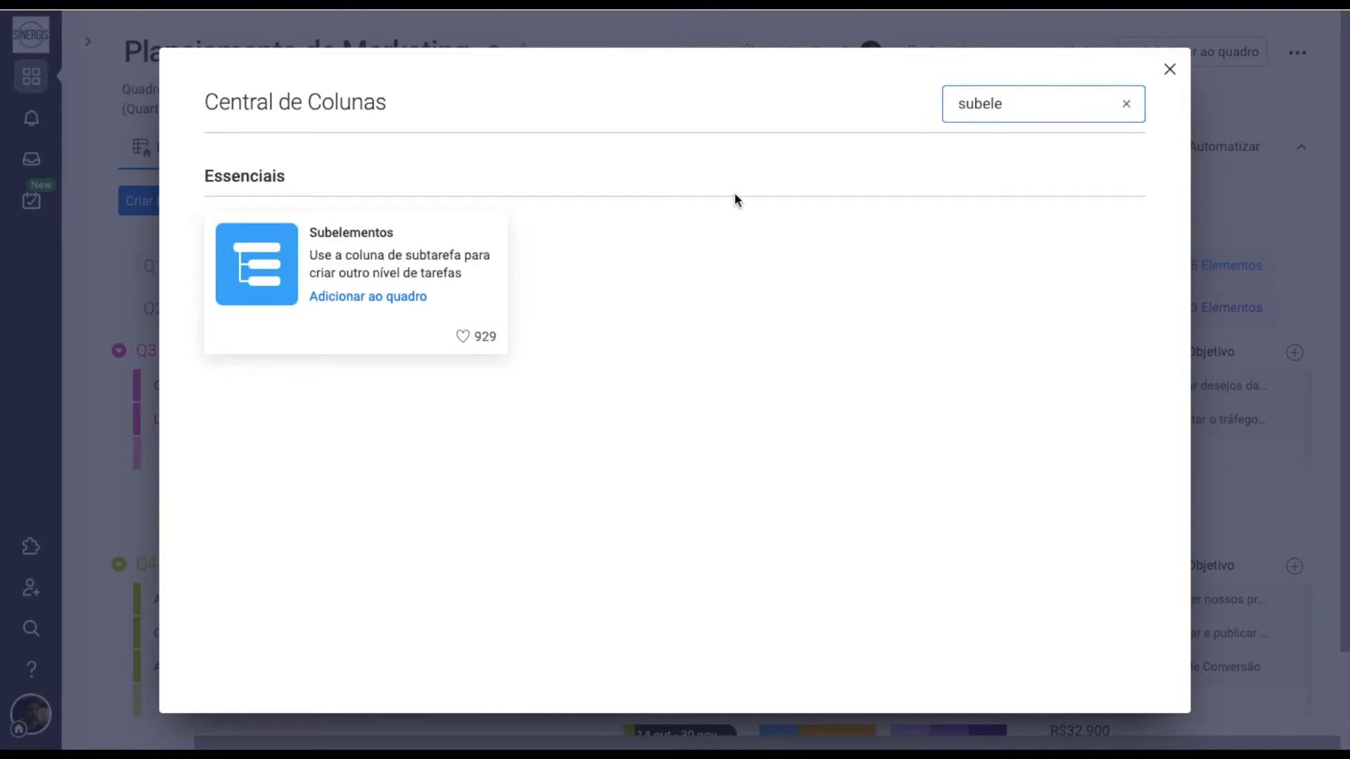
left_click(367, 299)
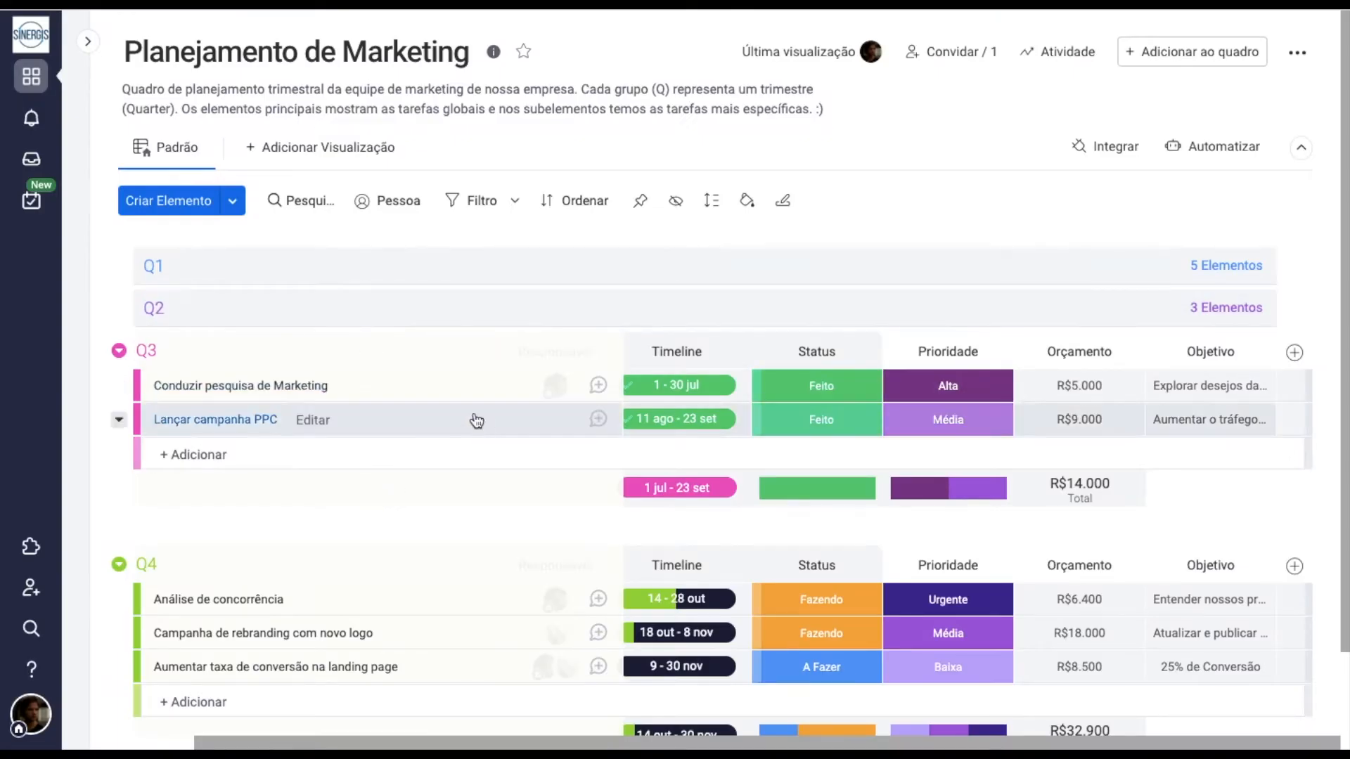
Add a first subitem to the Q4 item Aumentar taxa de conversão na landing page.
right_click(468, 678)
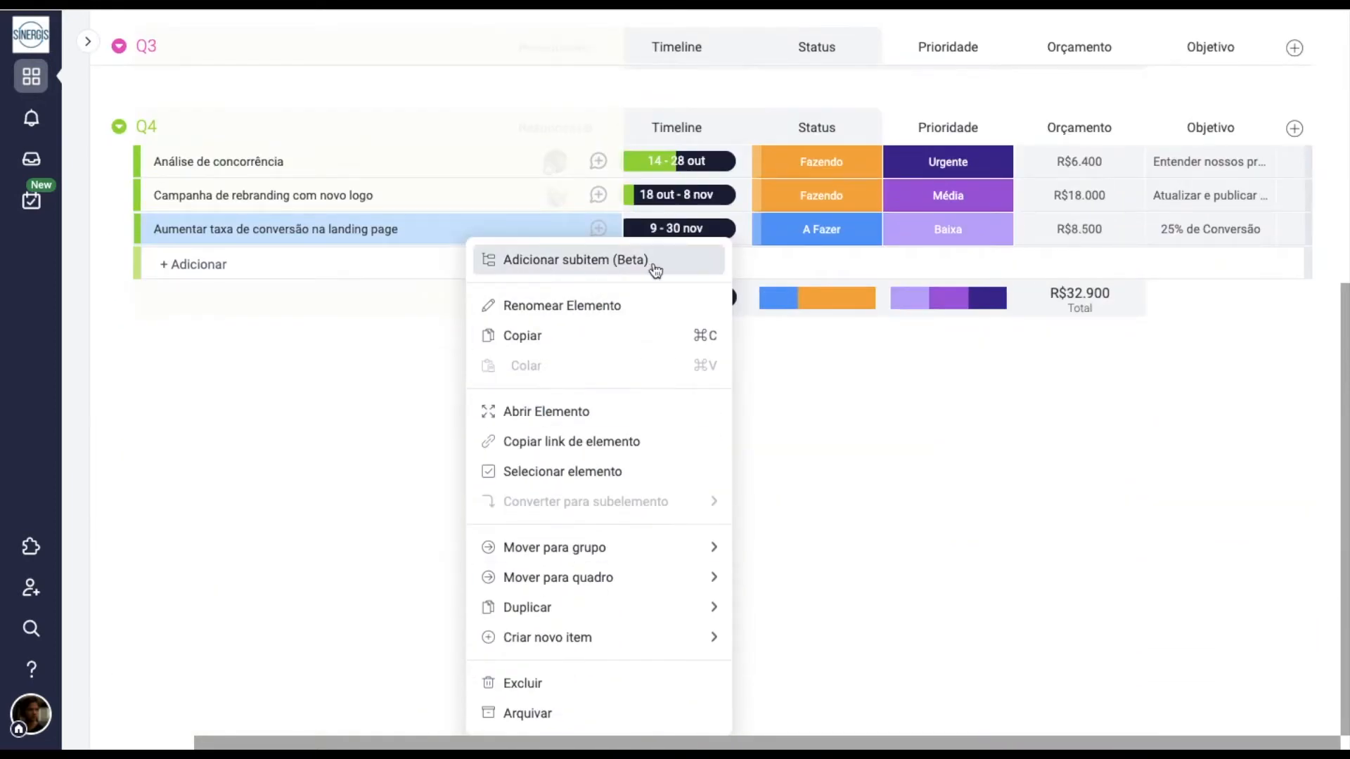
scroll(334, 400, "up", 5)
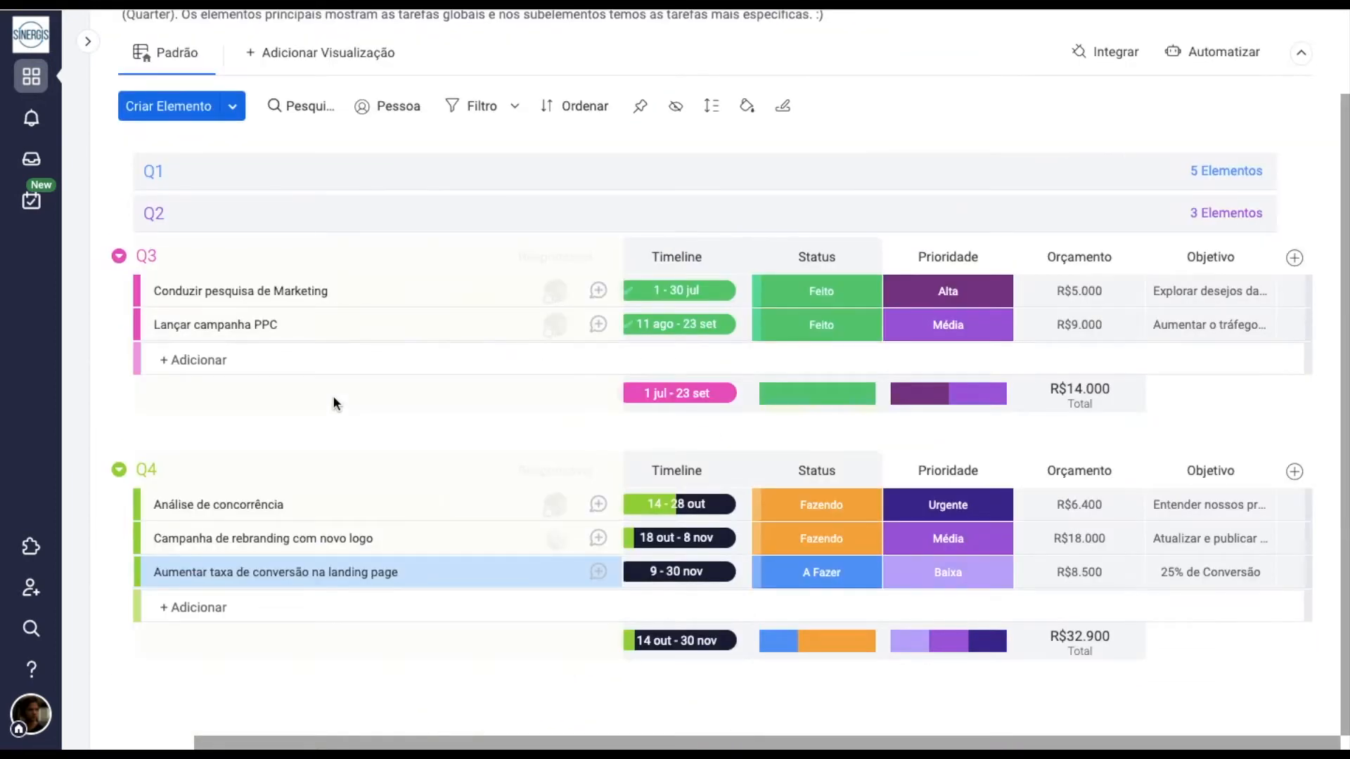
left_click(119, 572)
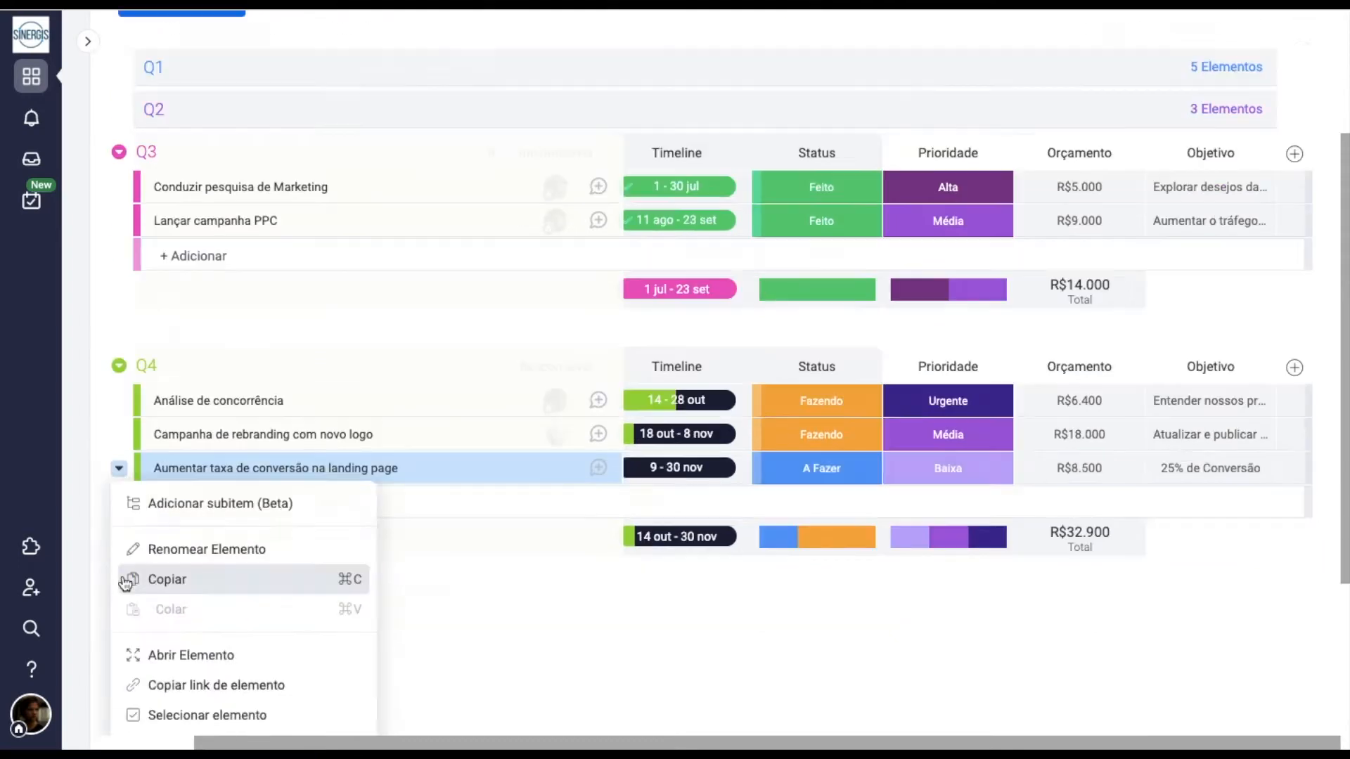
scroll(125, 584, "down", 3)
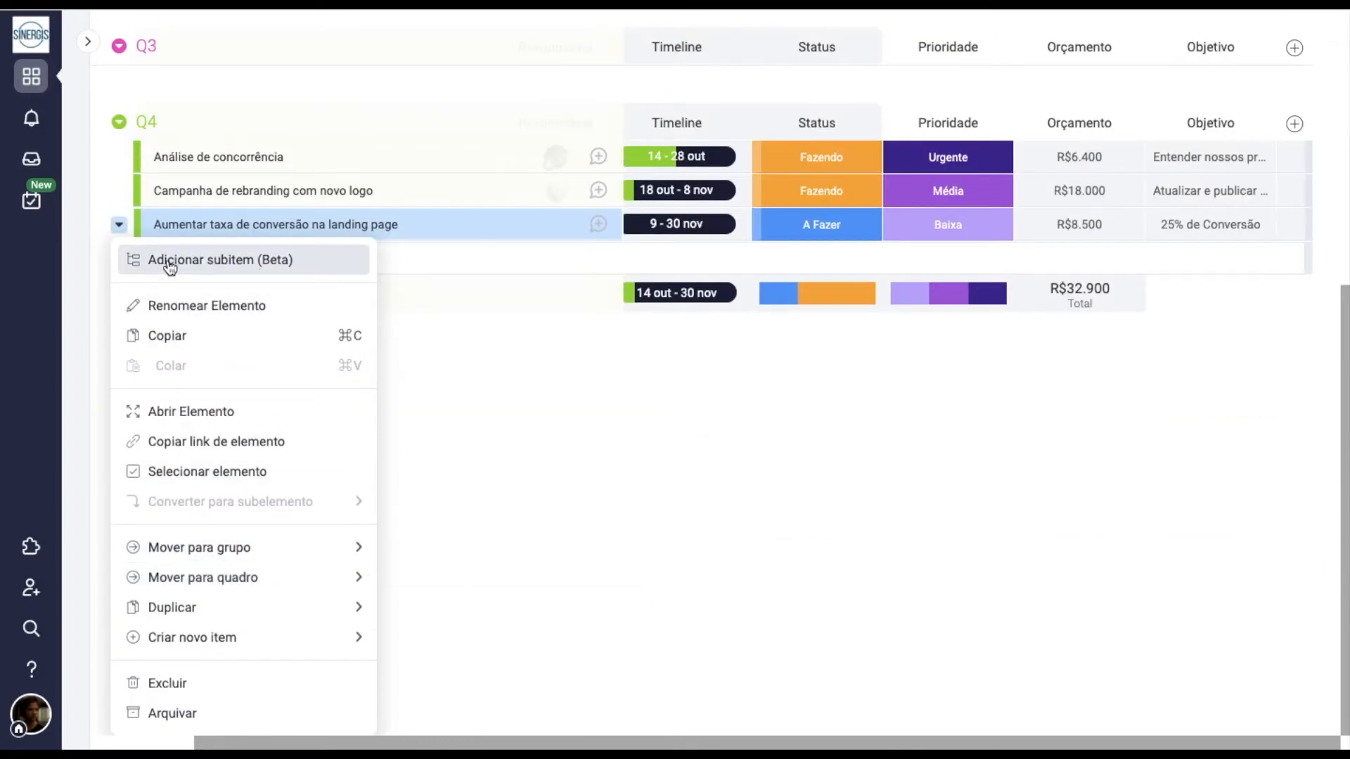
left_click(301, 262)
scroll(509, 622, "up", 2)
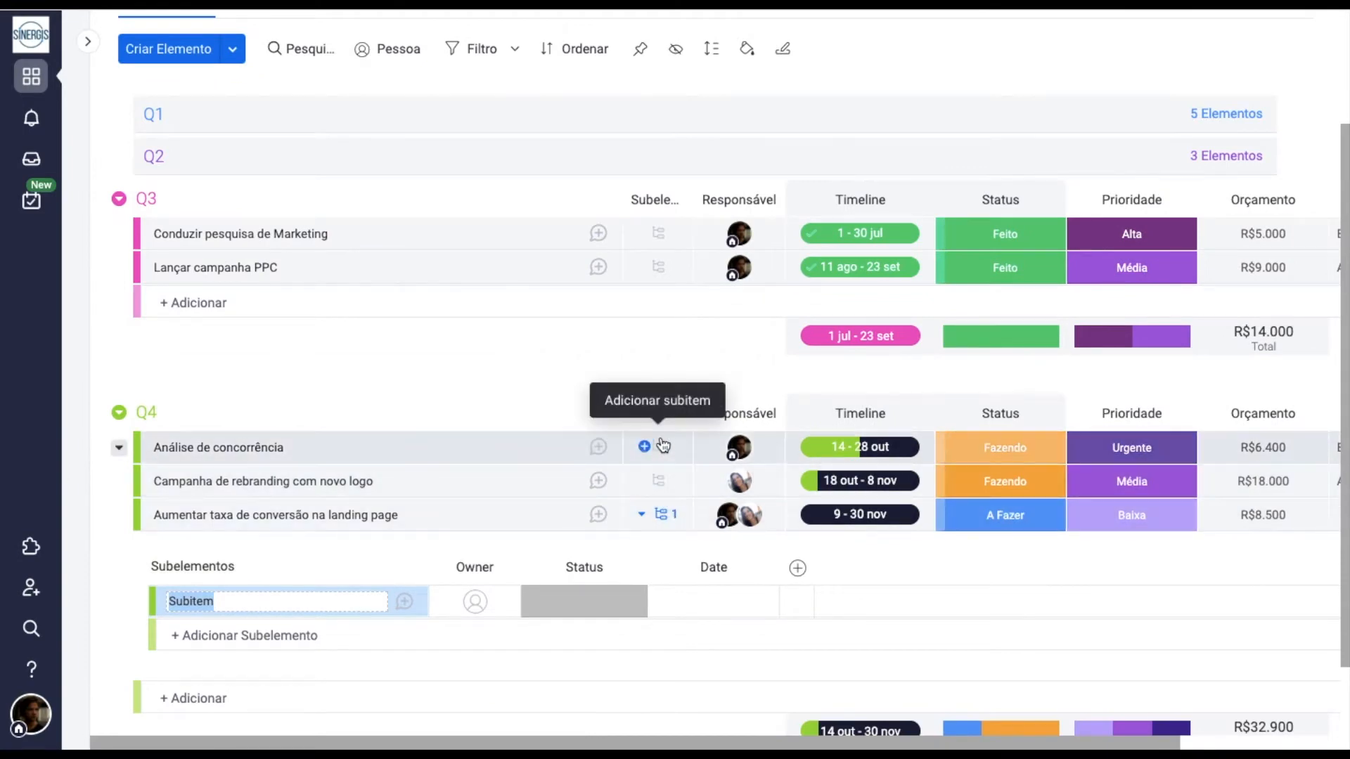
Widen the Subelementos column to fit its full title, and collapse and re-expand the subitems of Aumentar taxa de conversão na landing page.
left_click_drag(695, 413, 757, 413)
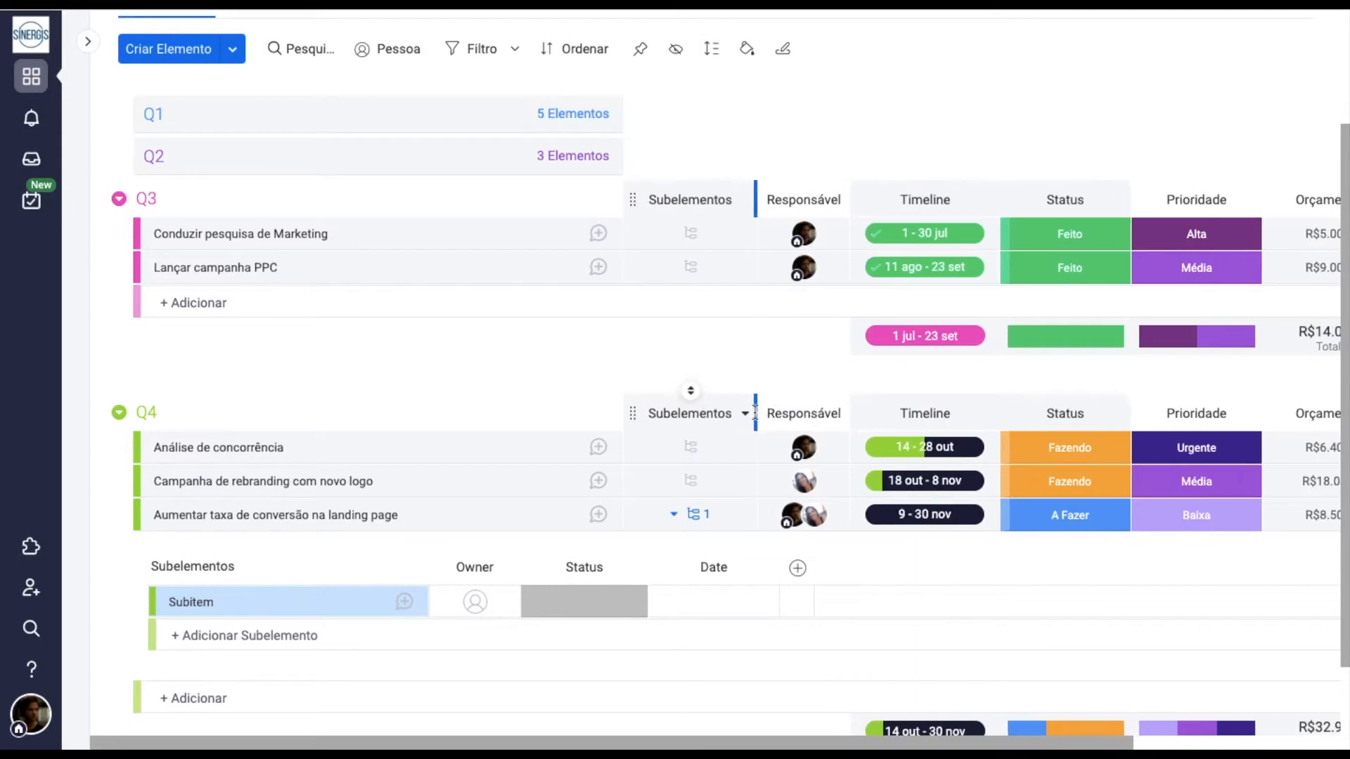
left_click(711, 521)
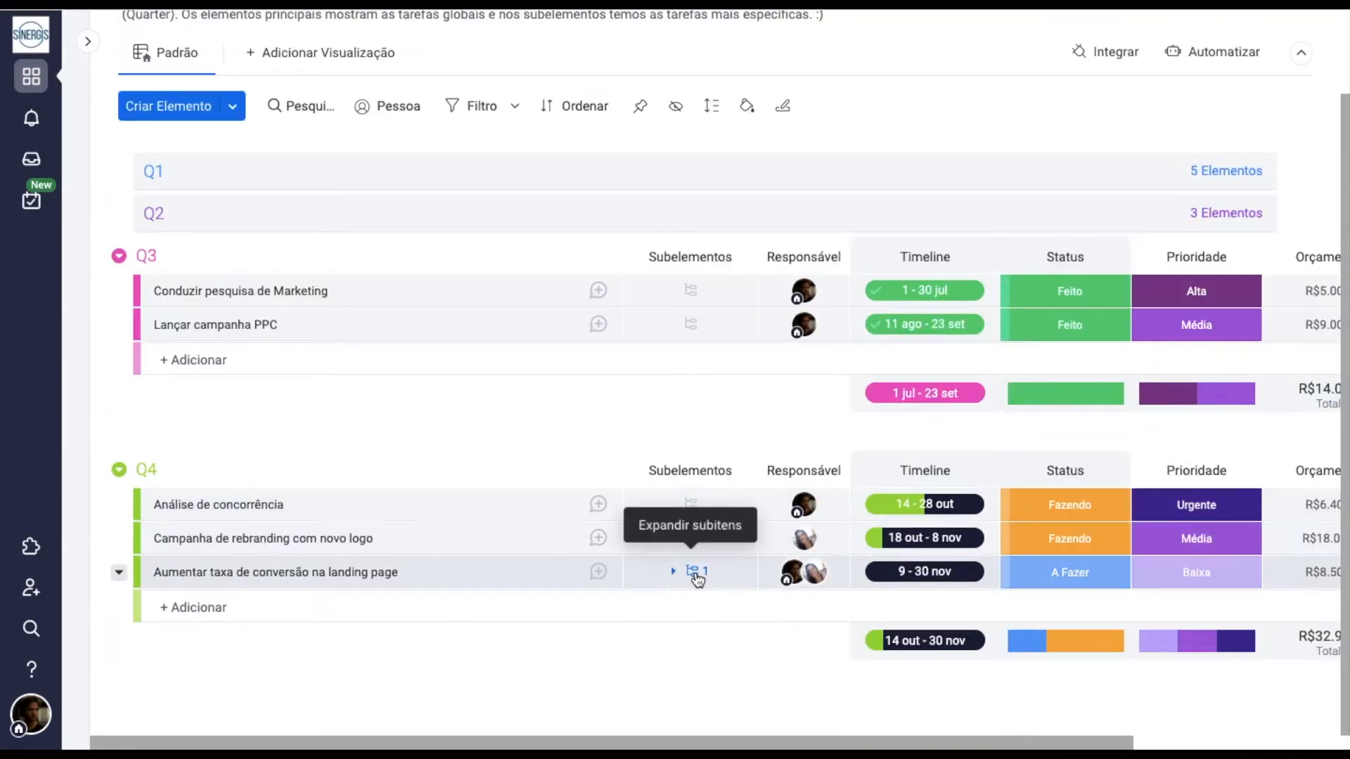
left_click(690, 575)
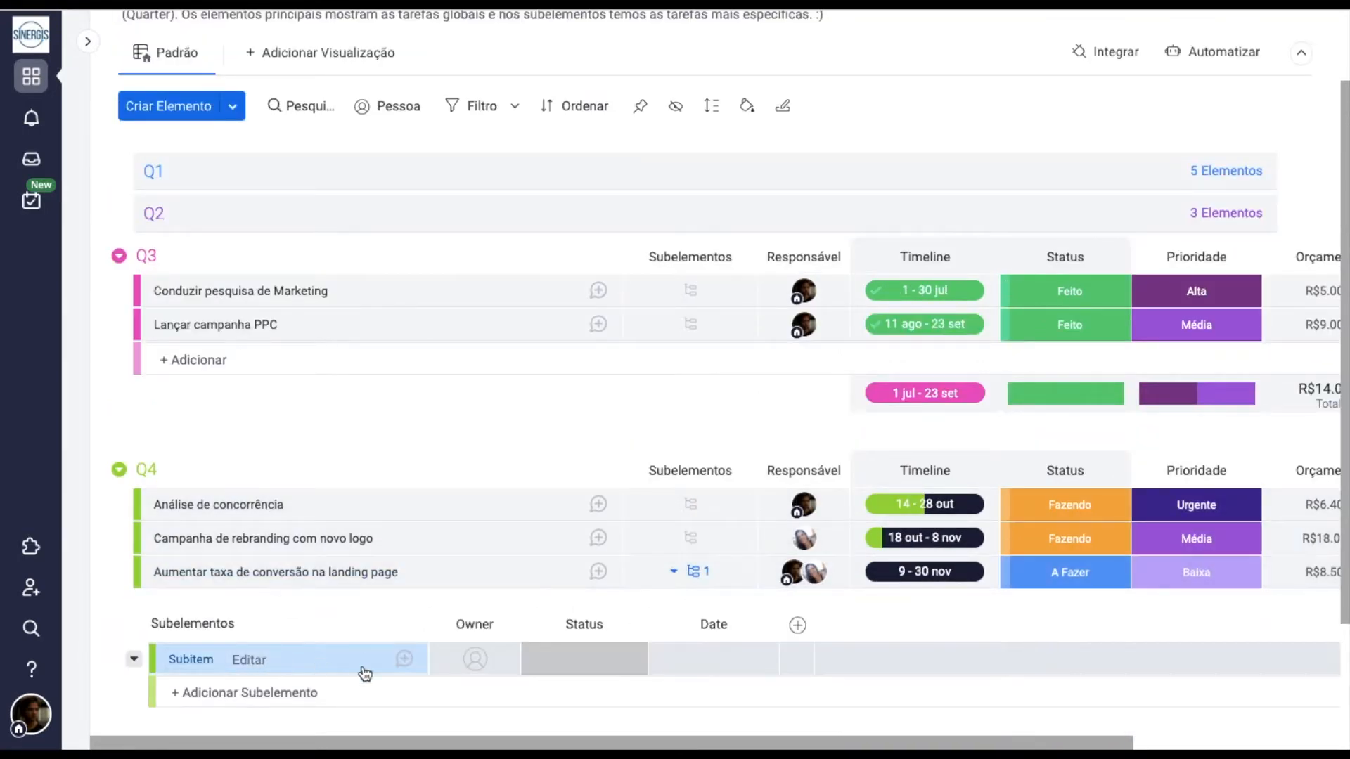
Add another subitem named "Subitem 2" under Aumentar taxa de conversão na landing page.
scroll(496, 637, "down", 2)
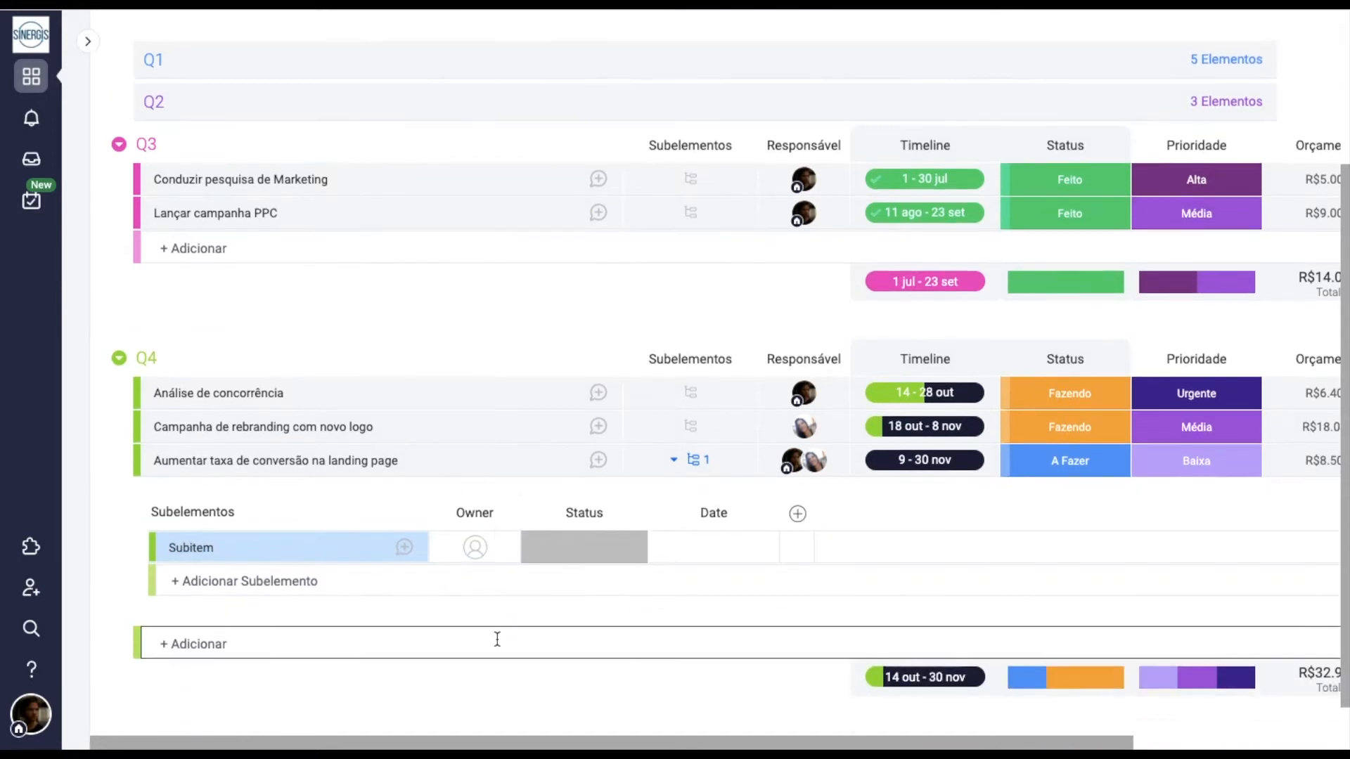
left_click(260, 579)
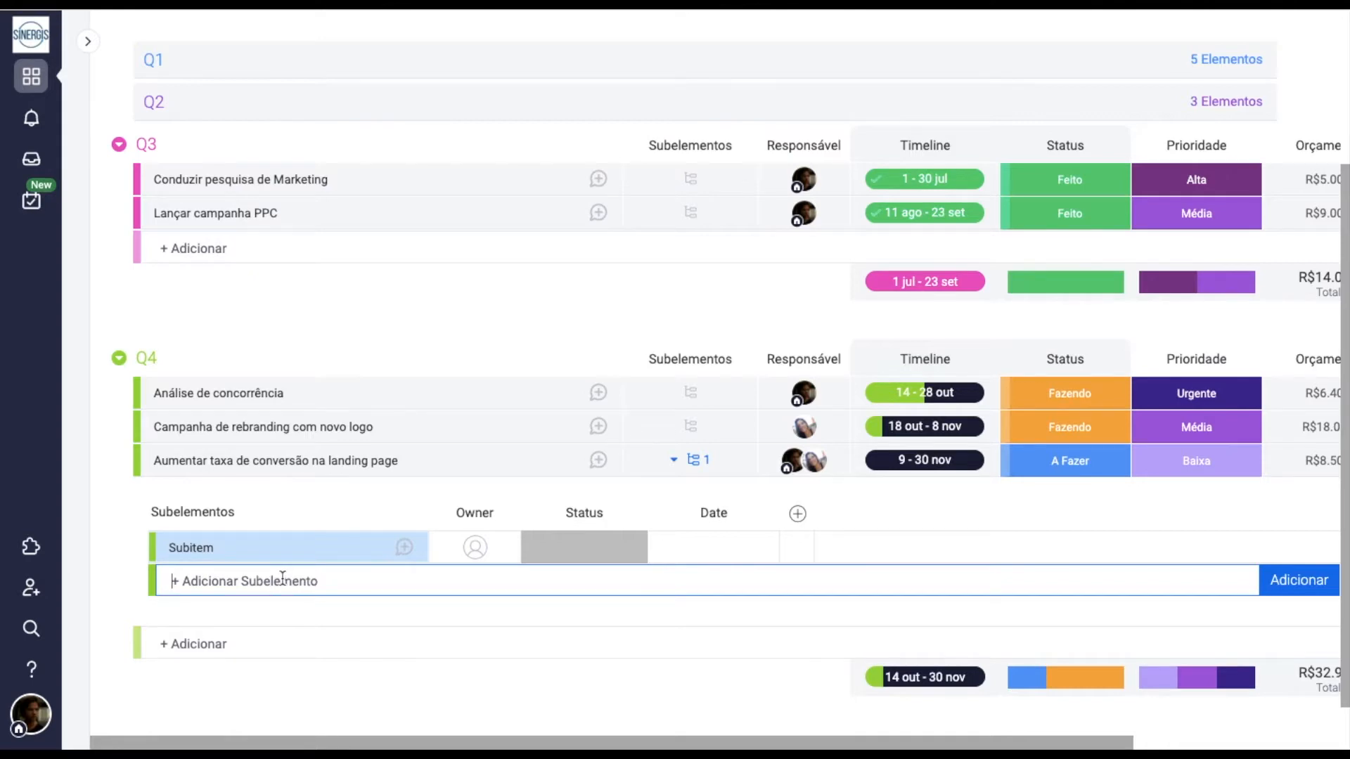
type("Subitem 2")
key("Return")
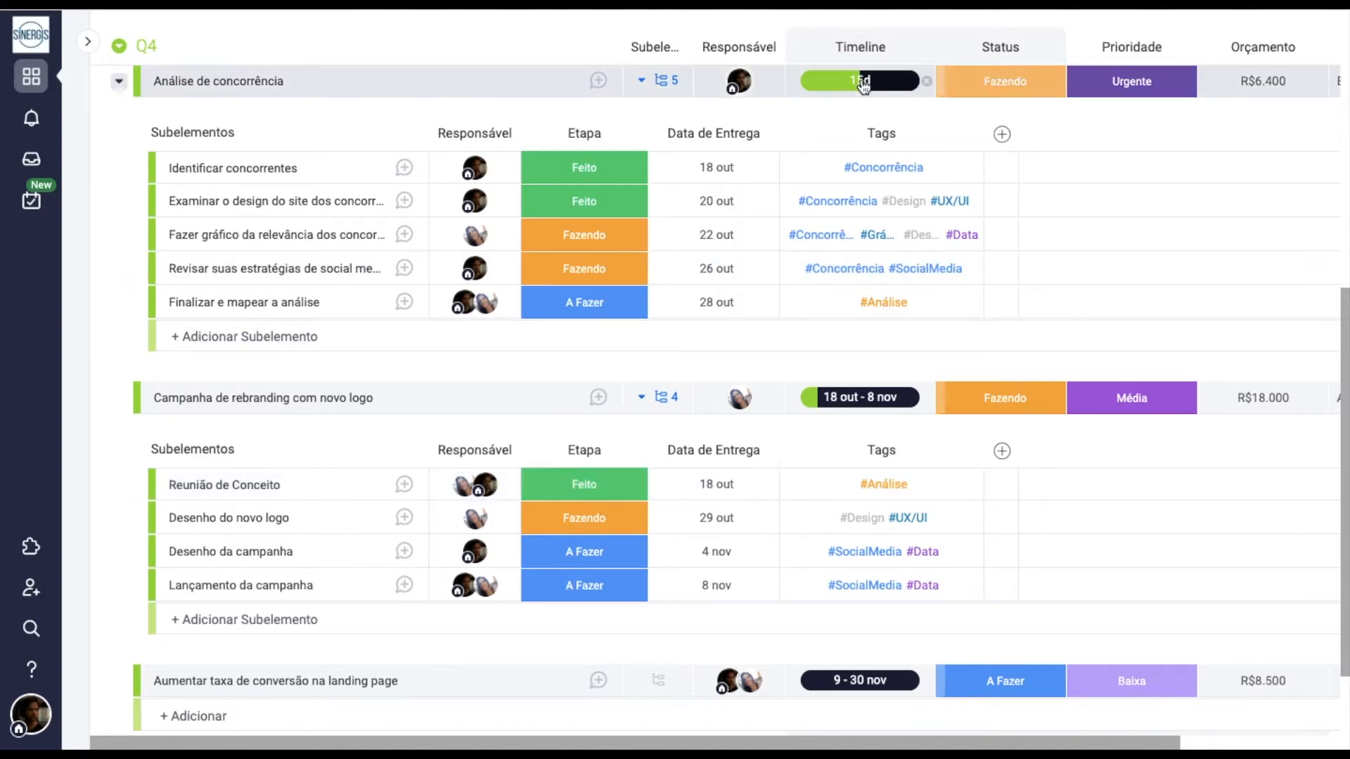
Add the time 09:00 to the Data de Entrega of the subitem Identificar concorrentes.
mouse_move(892, 82)
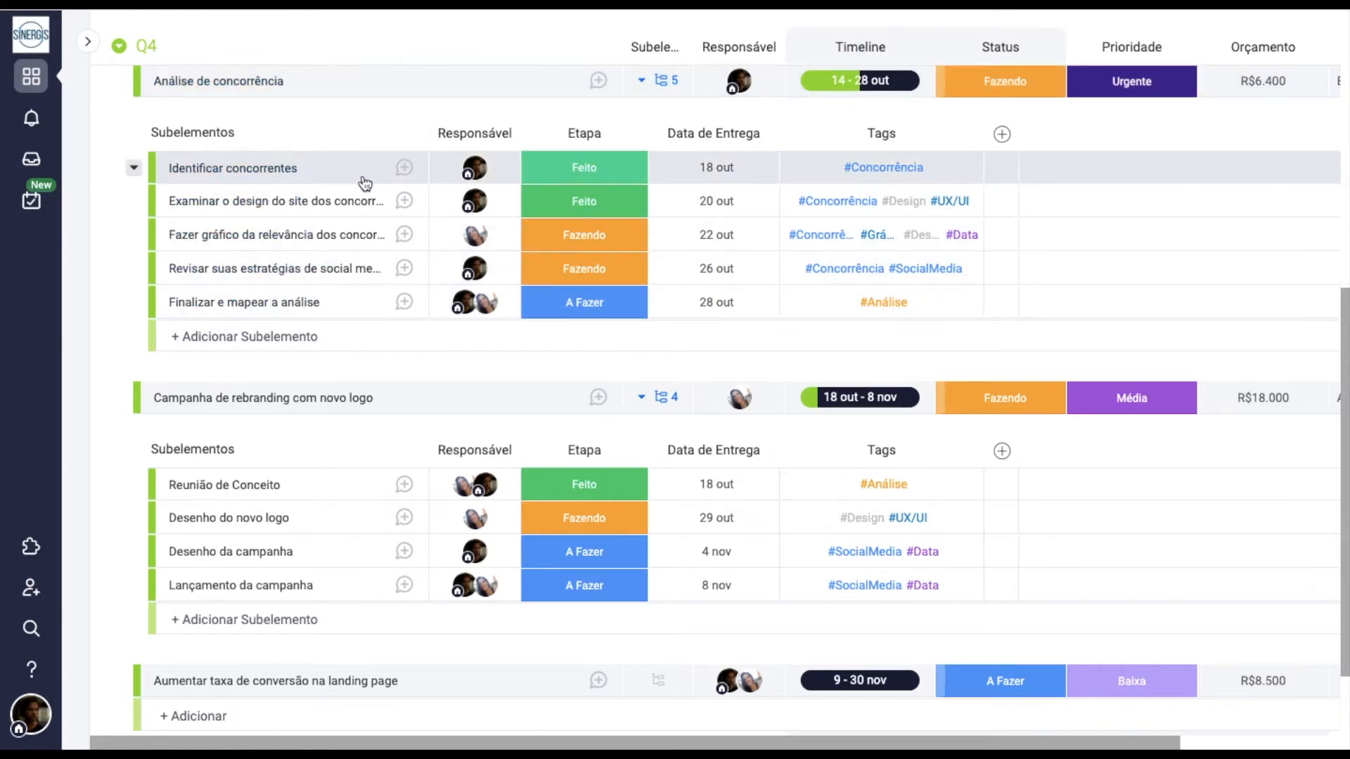
left_click(717, 169)
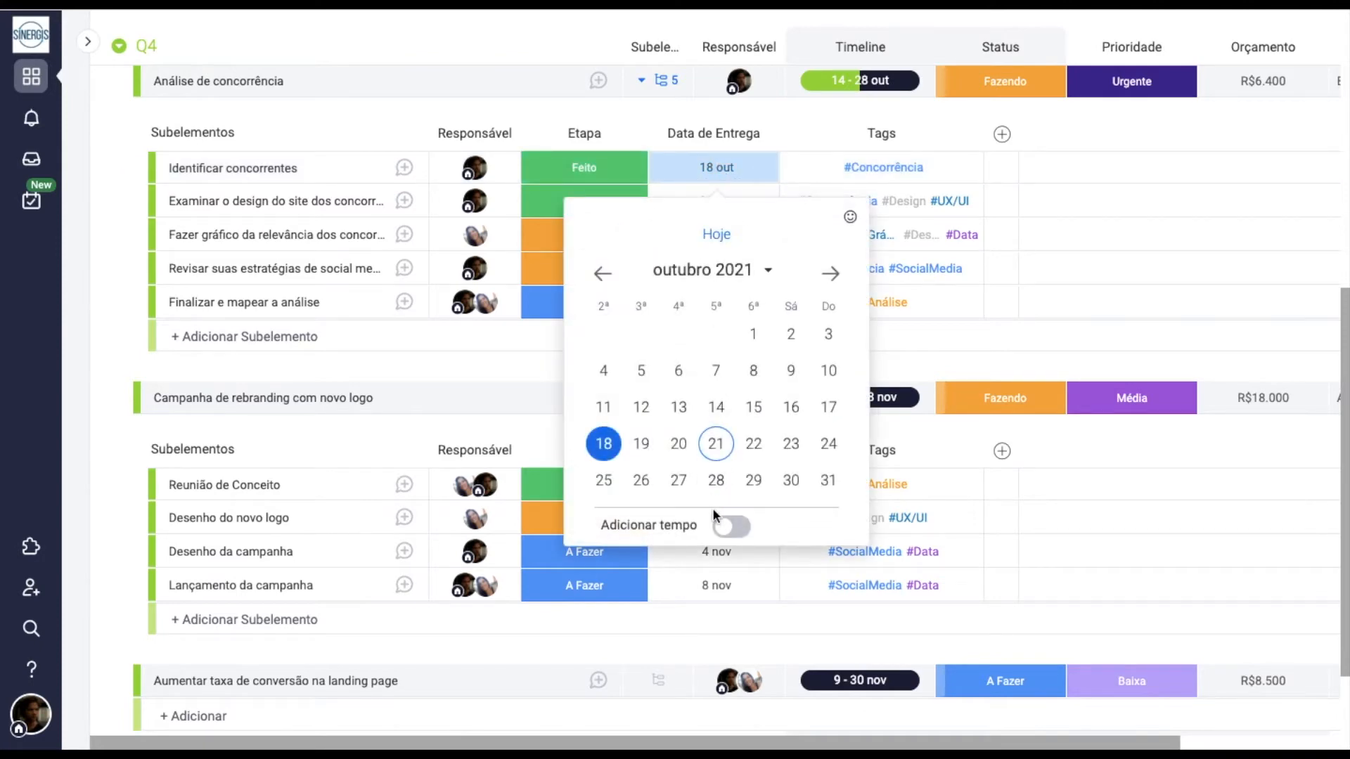
left_click(723, 527)
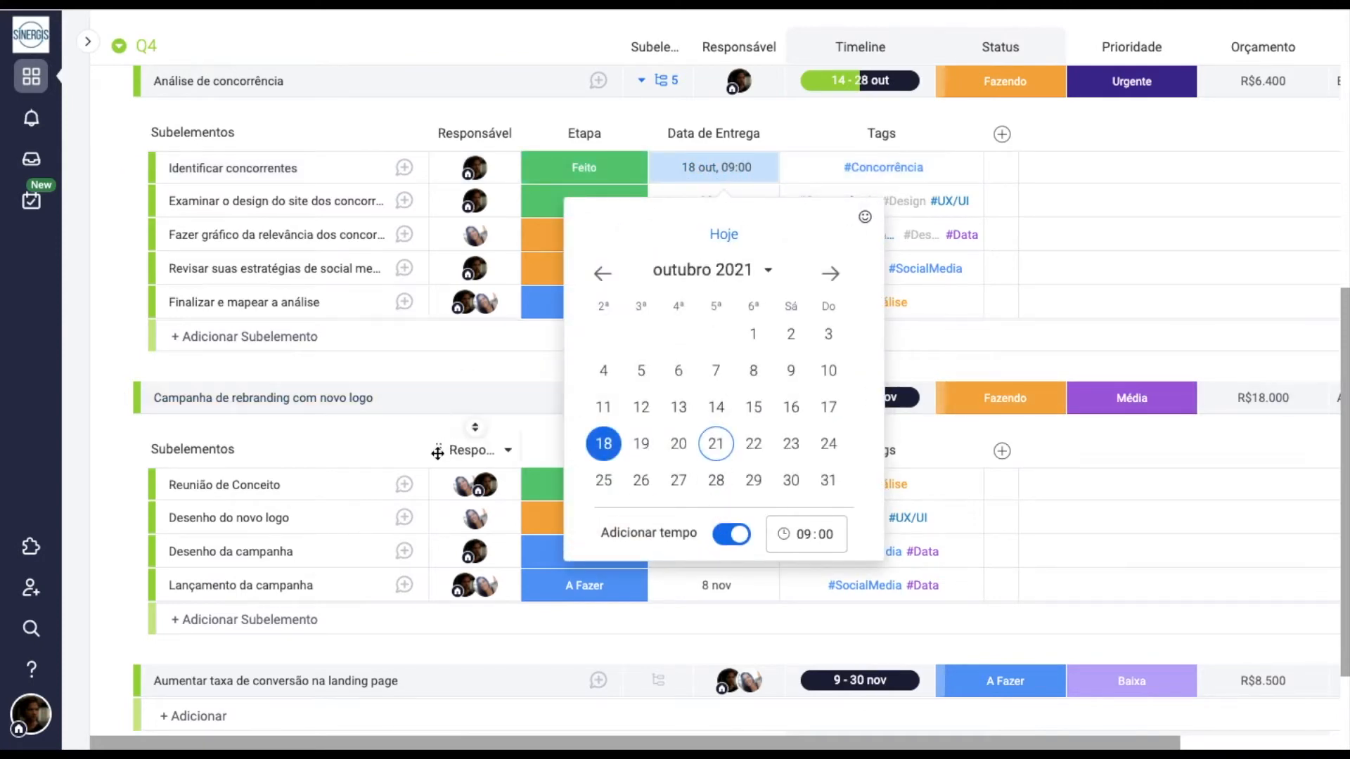
left_click(422, 438)
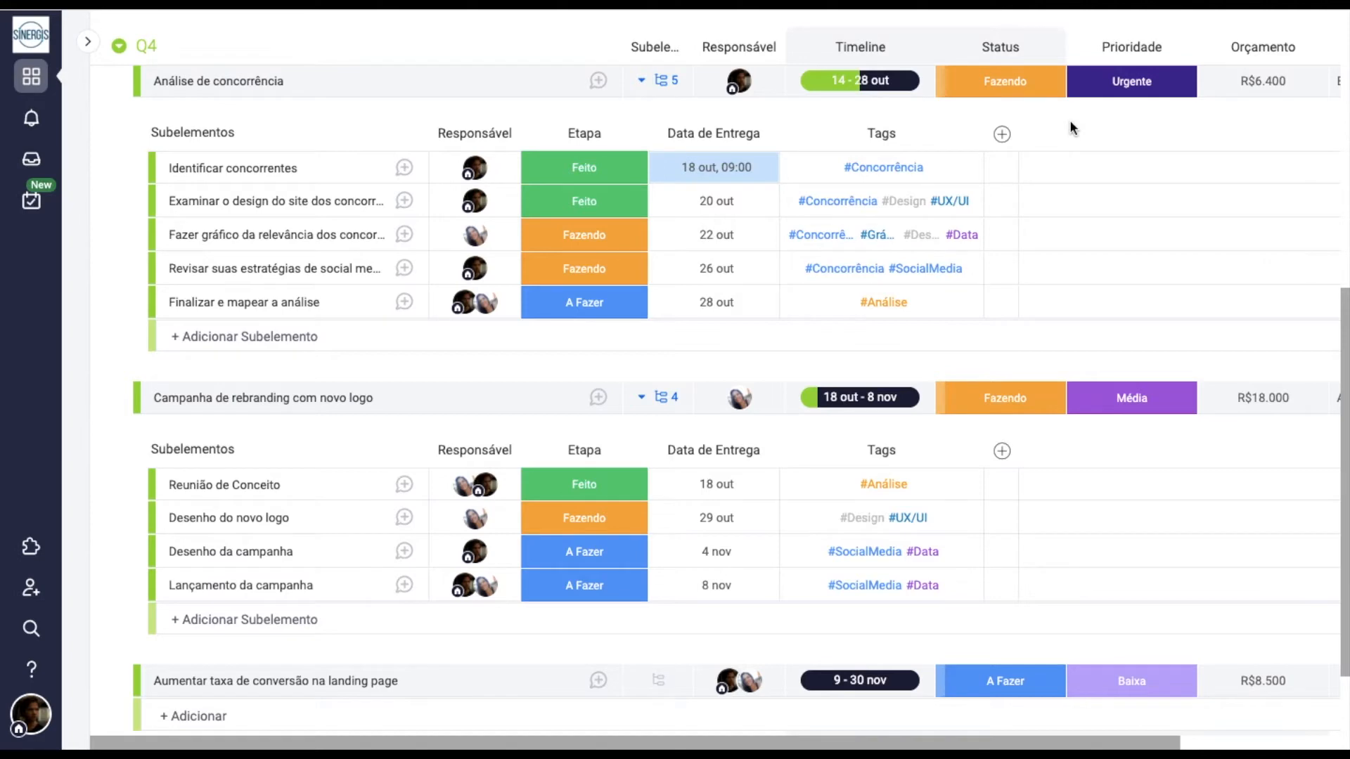
Look through the column types available for the subitems of Análise de concorrência, including the full column catalogue.
left_click(1002, 136)
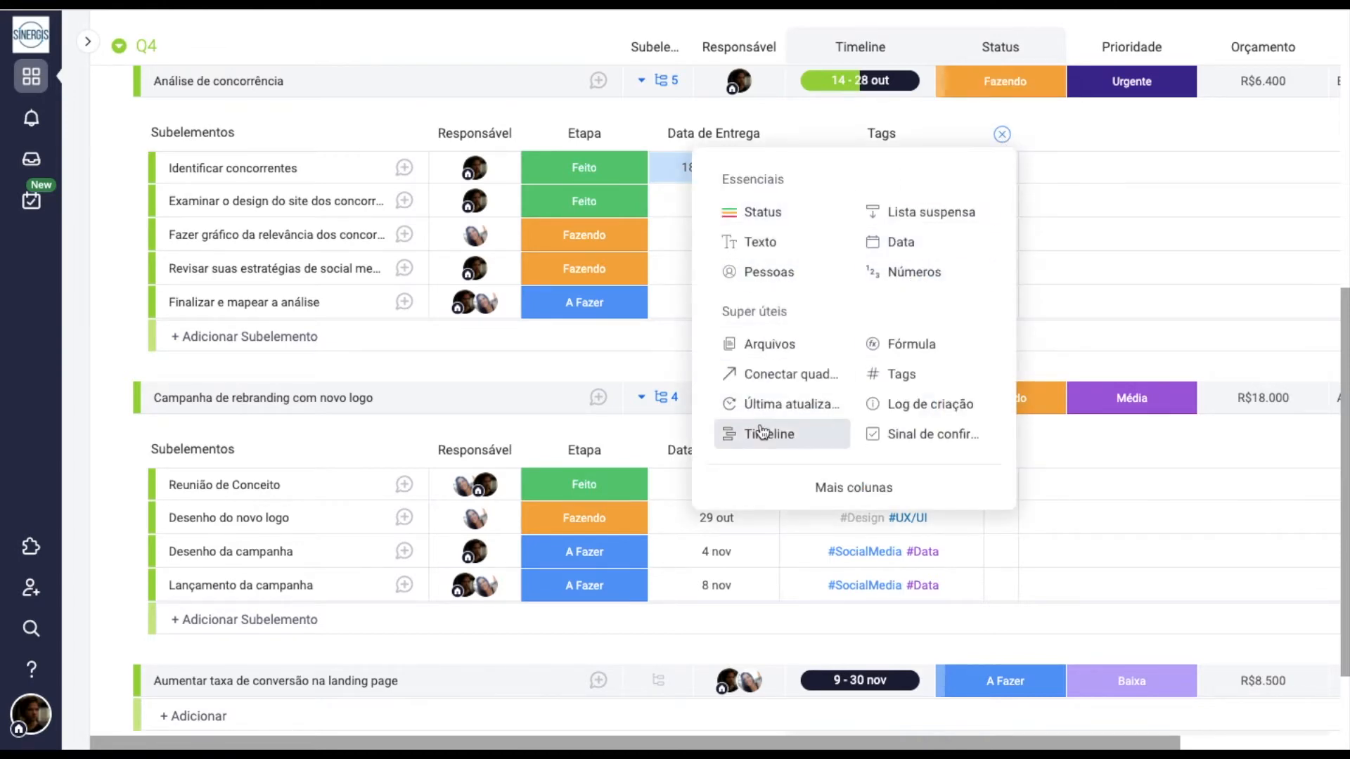
left_click(874, 487)
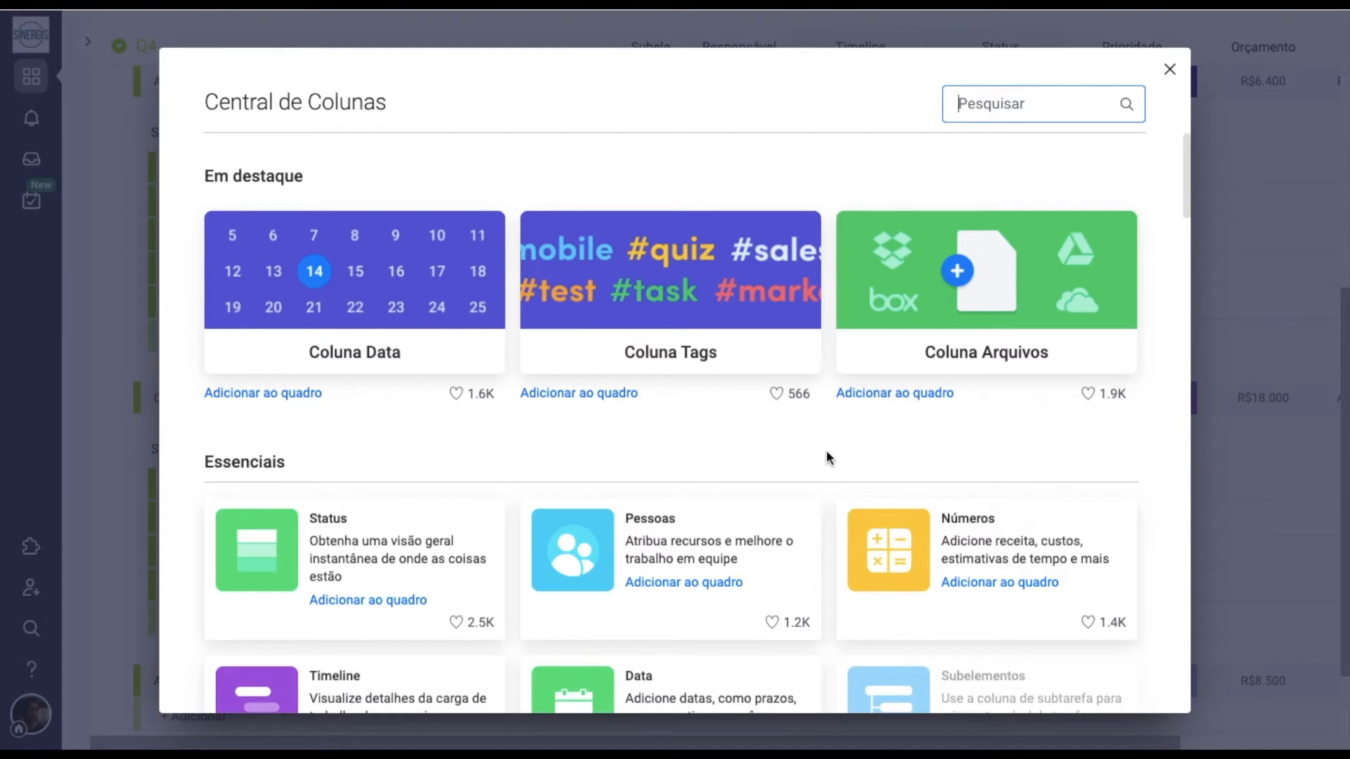
key("Escape")
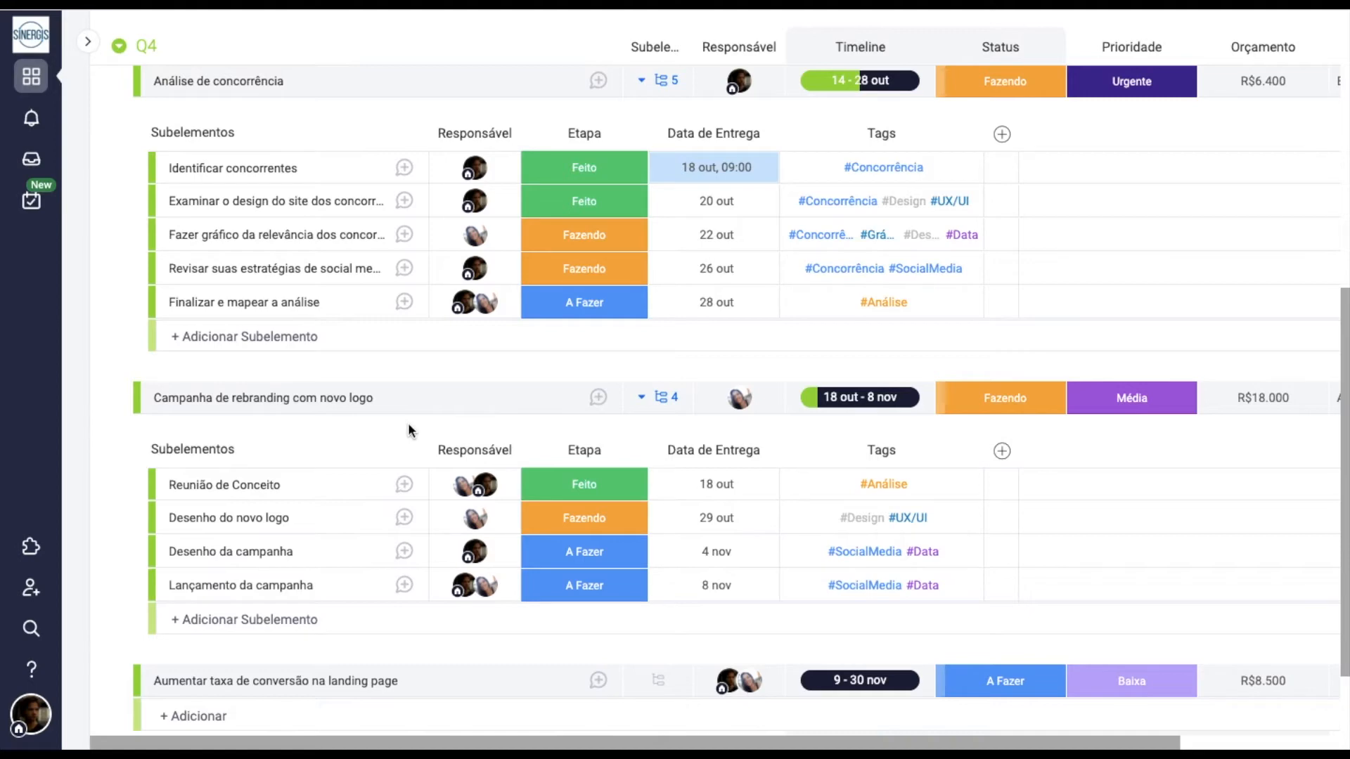
Post an update on the subitem Finalizar e mapear a análise reading "Oi," followed by a mention of the colleague.
left_click(405, 305)
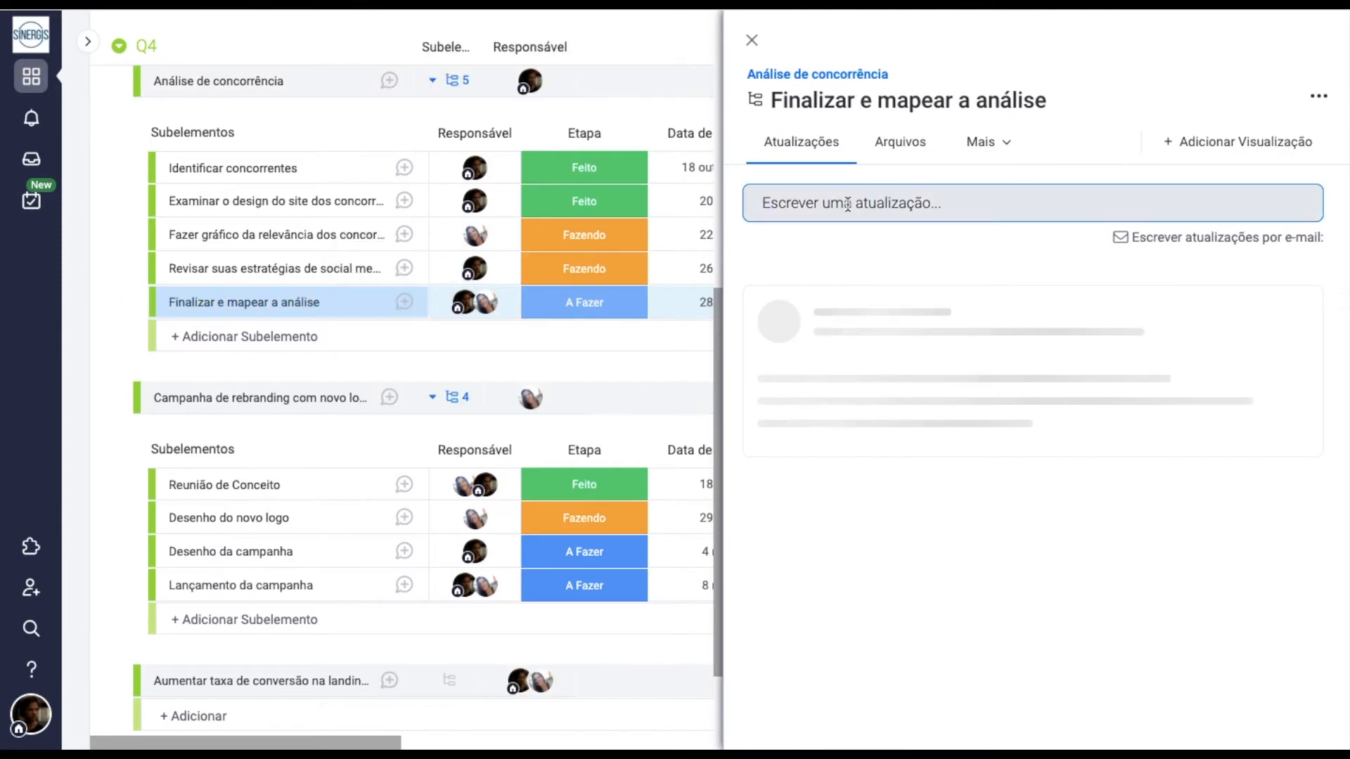
left_click(849, 205)
type("Oi, @")
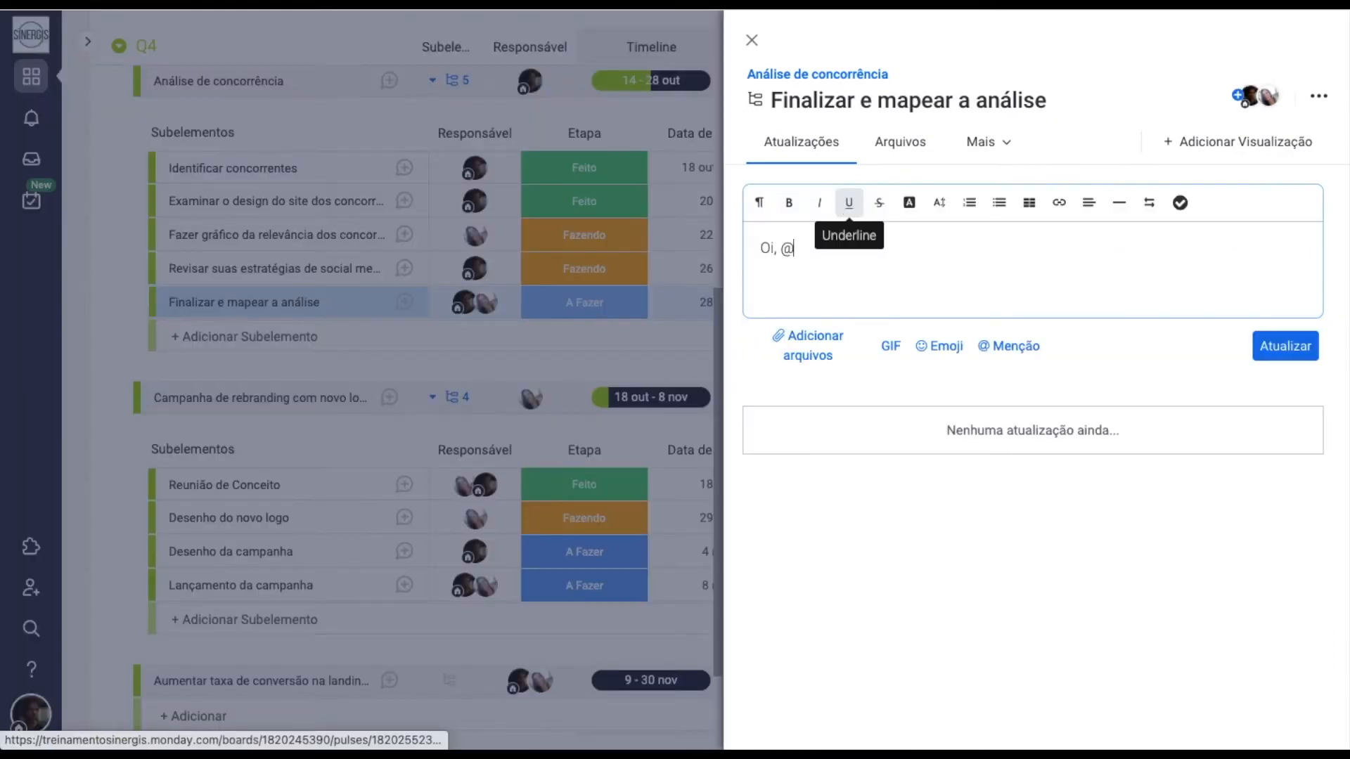
type("Catia")
key("Return")
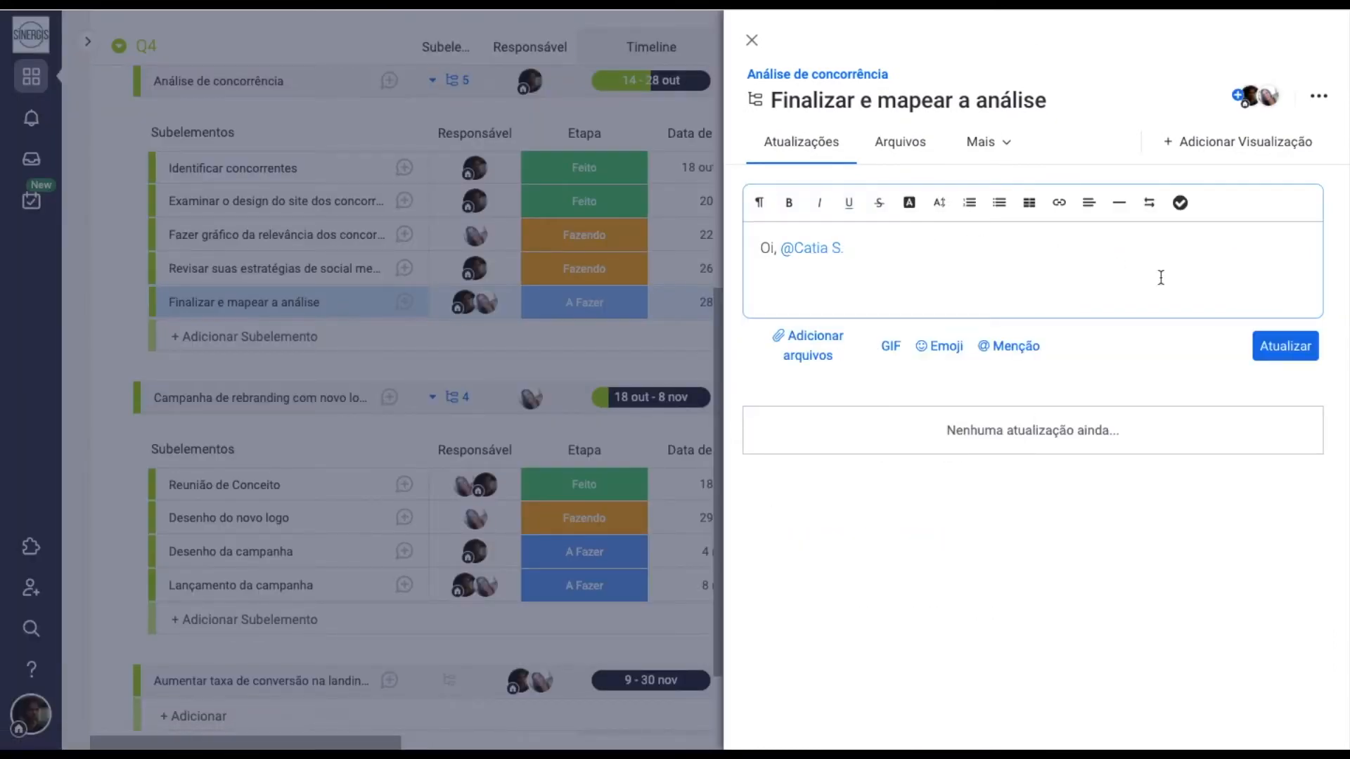
left_click(1265, 347)
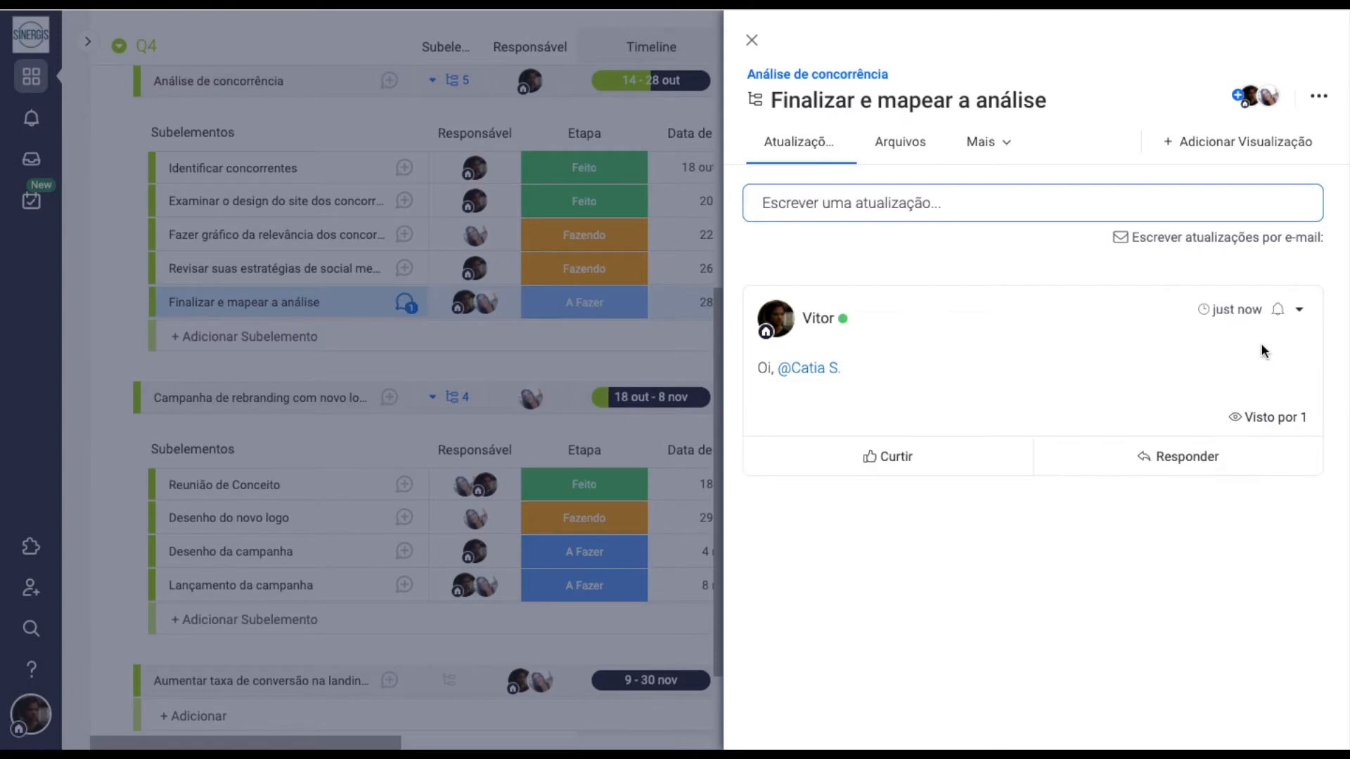
key("Escape")
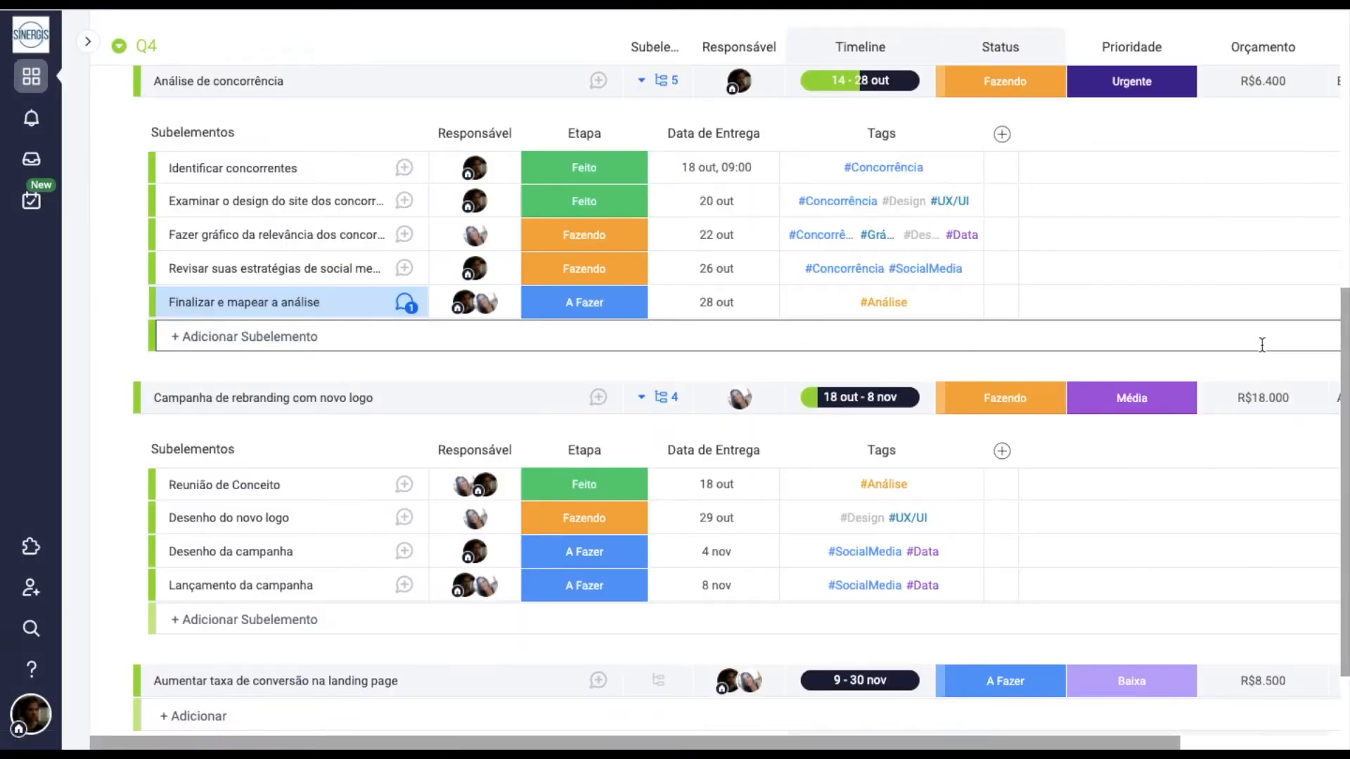
Collapse and re-expand the subitems of Análise de concorrência, and collapse all subitems in the Q4 group at once.
left_click(665, 88)
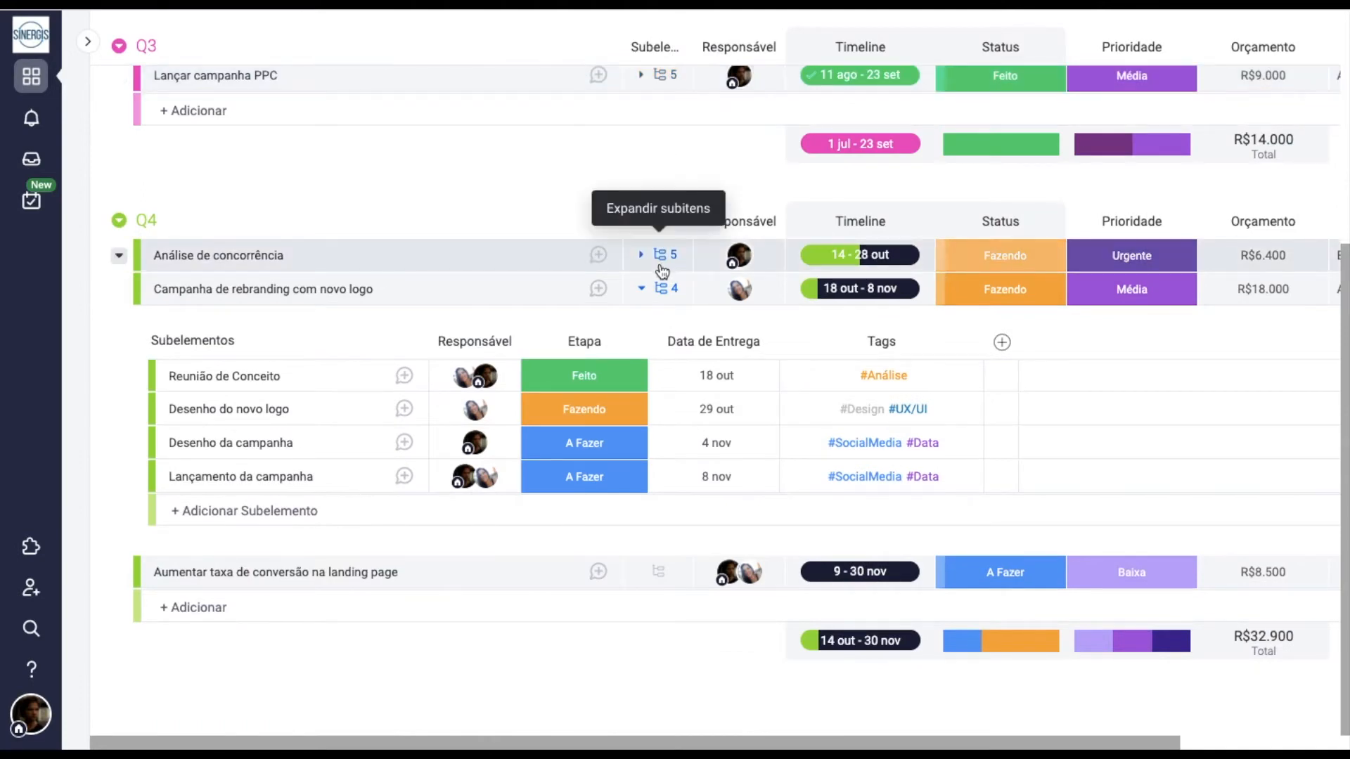
left_click(660, 265)
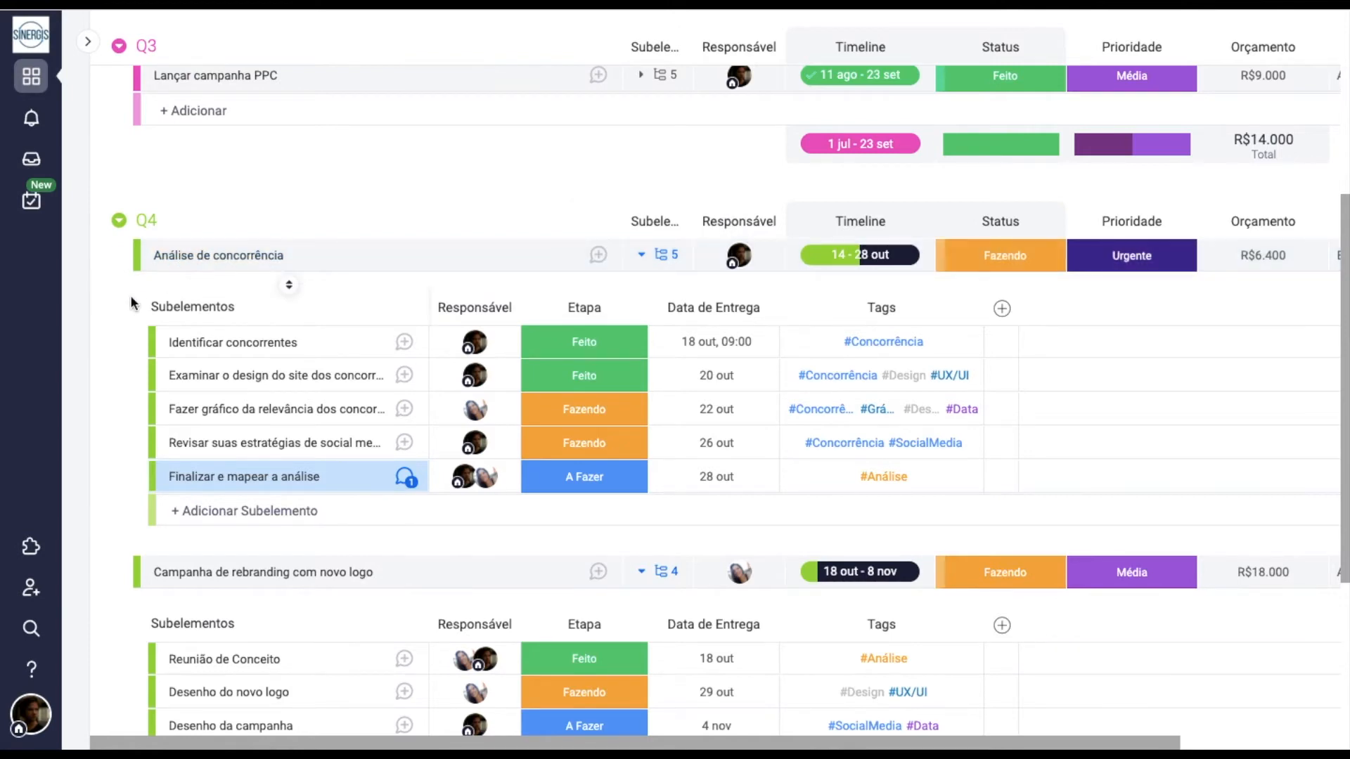
left_click(119, 220)
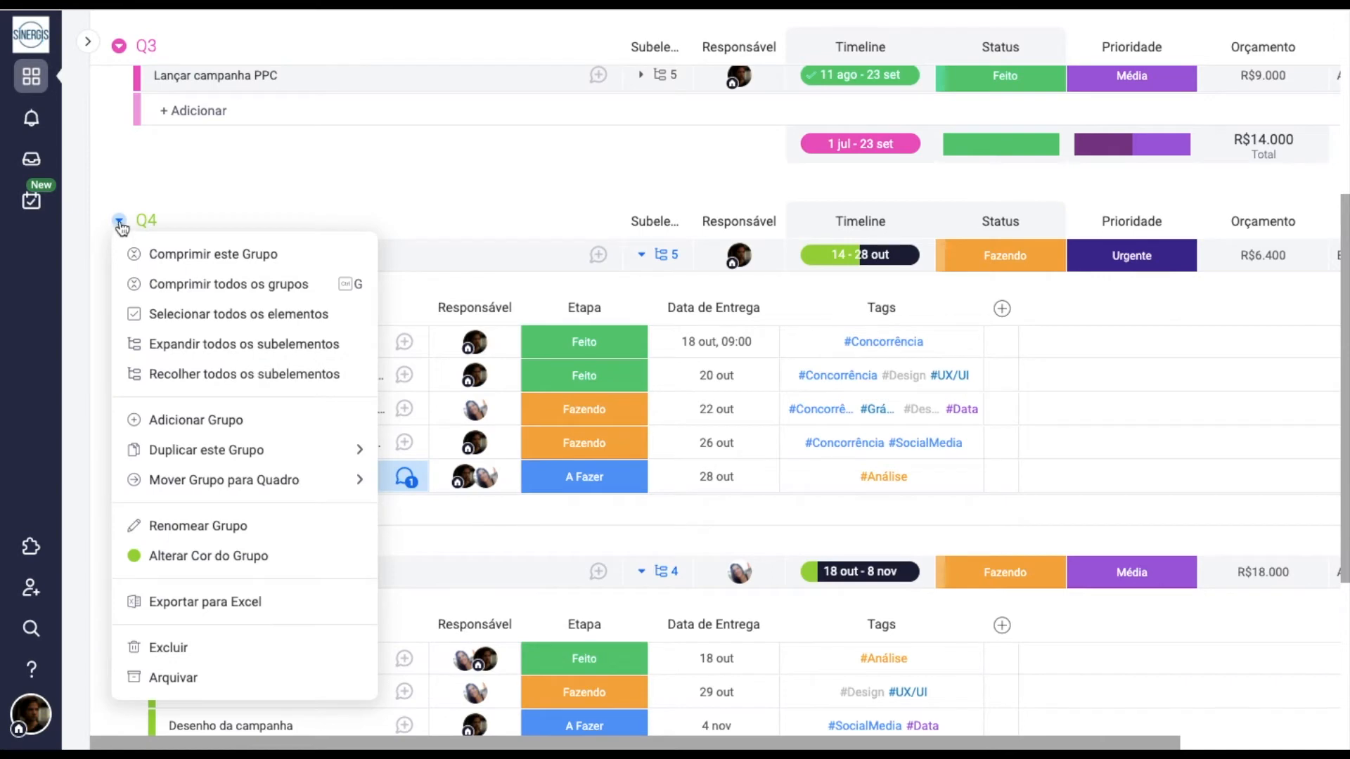
left_click(281, 373)
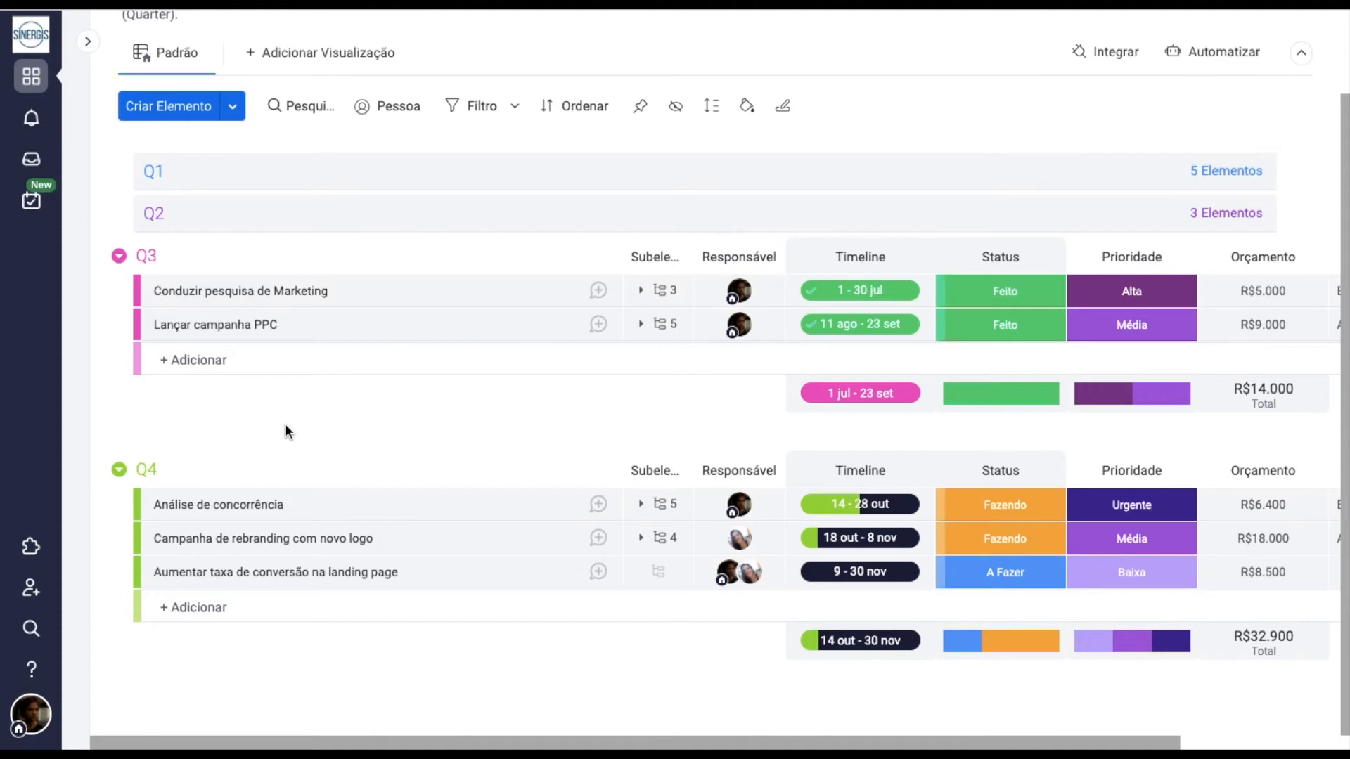
Expand the subitems of Análise de concorrência and duplicate Identificar concorrentes without its updates.
left_click(661, 506)
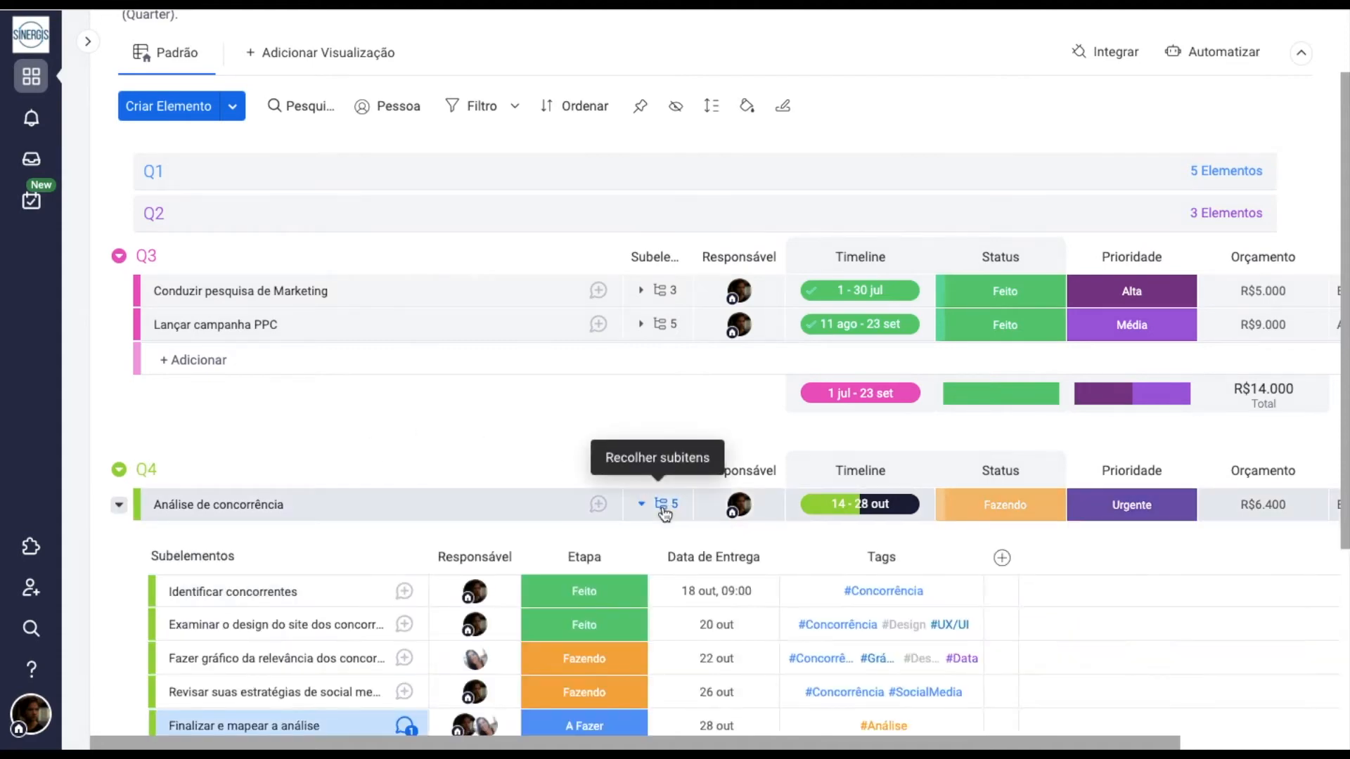
scroll(664, 516, "down", 3)
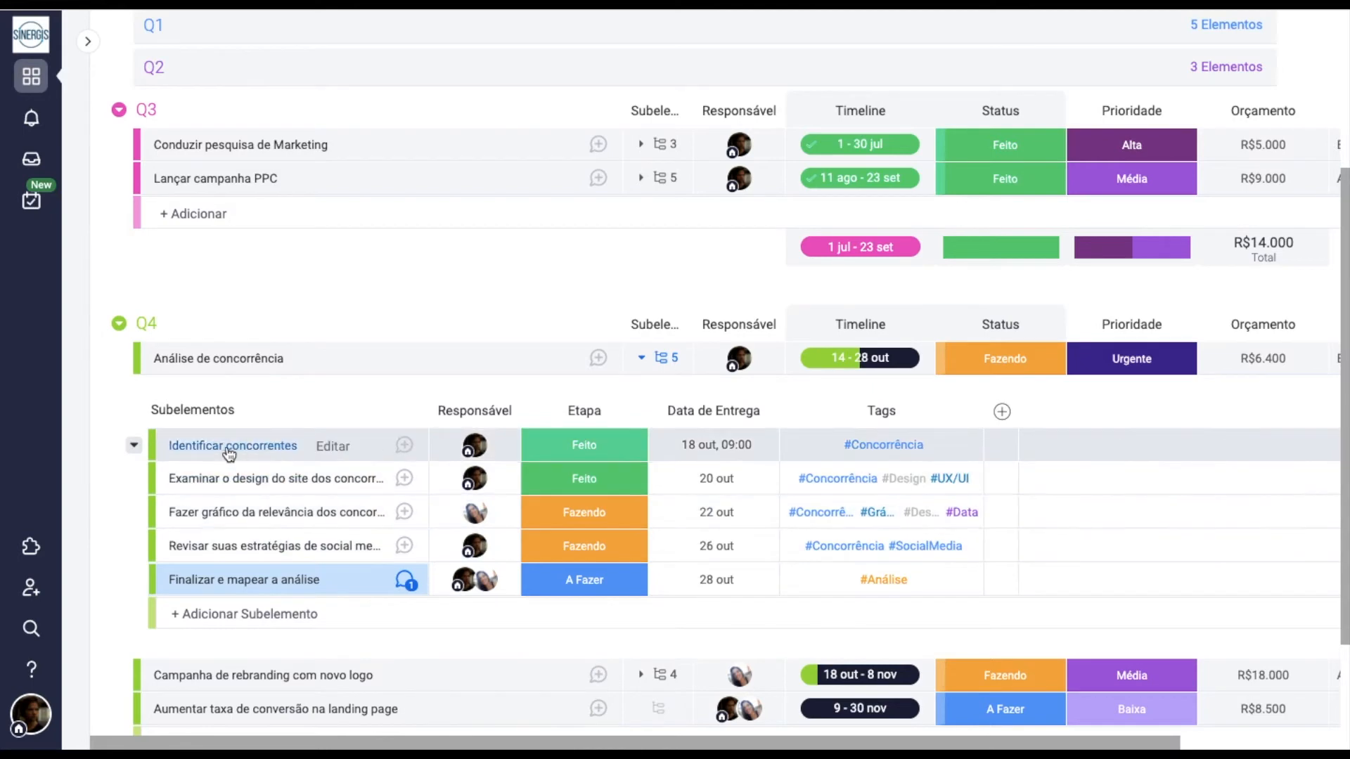
left_click(163, 448)
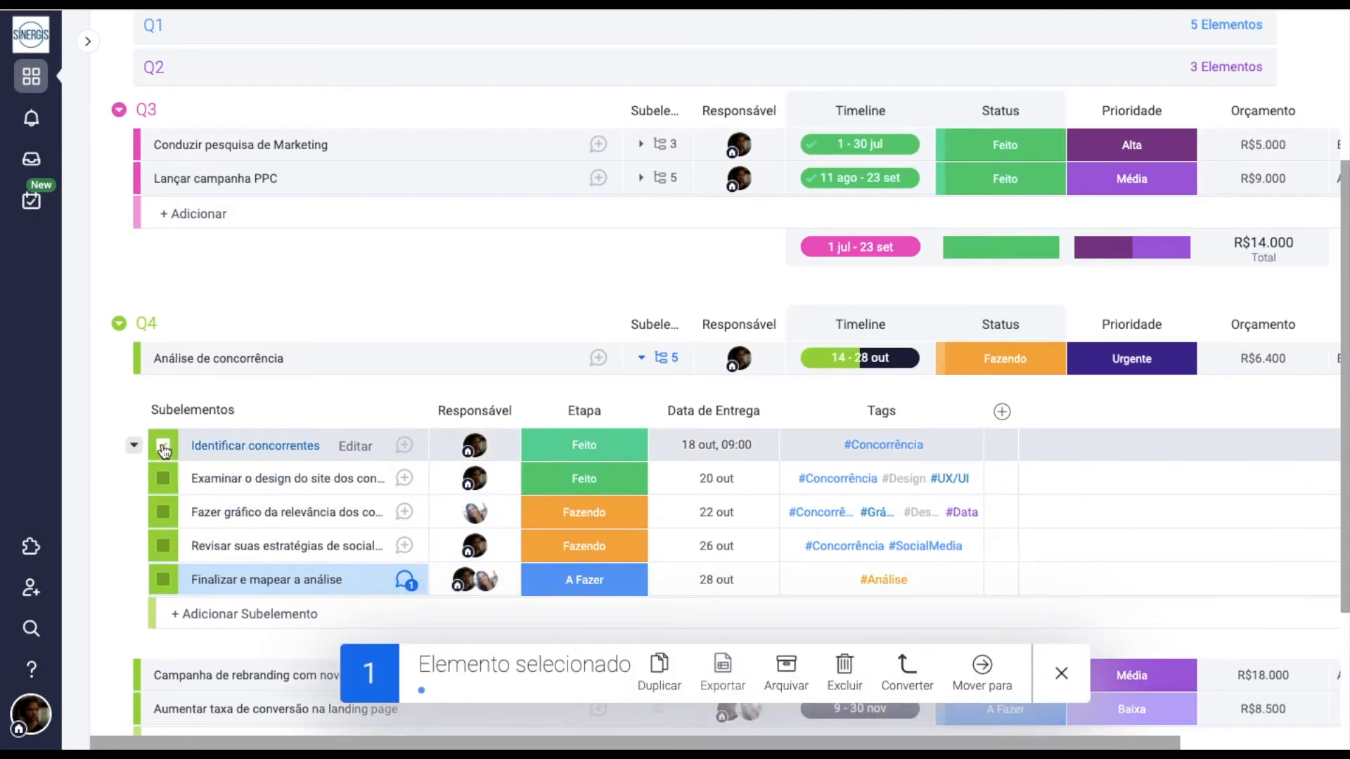
left_click(658, 674)
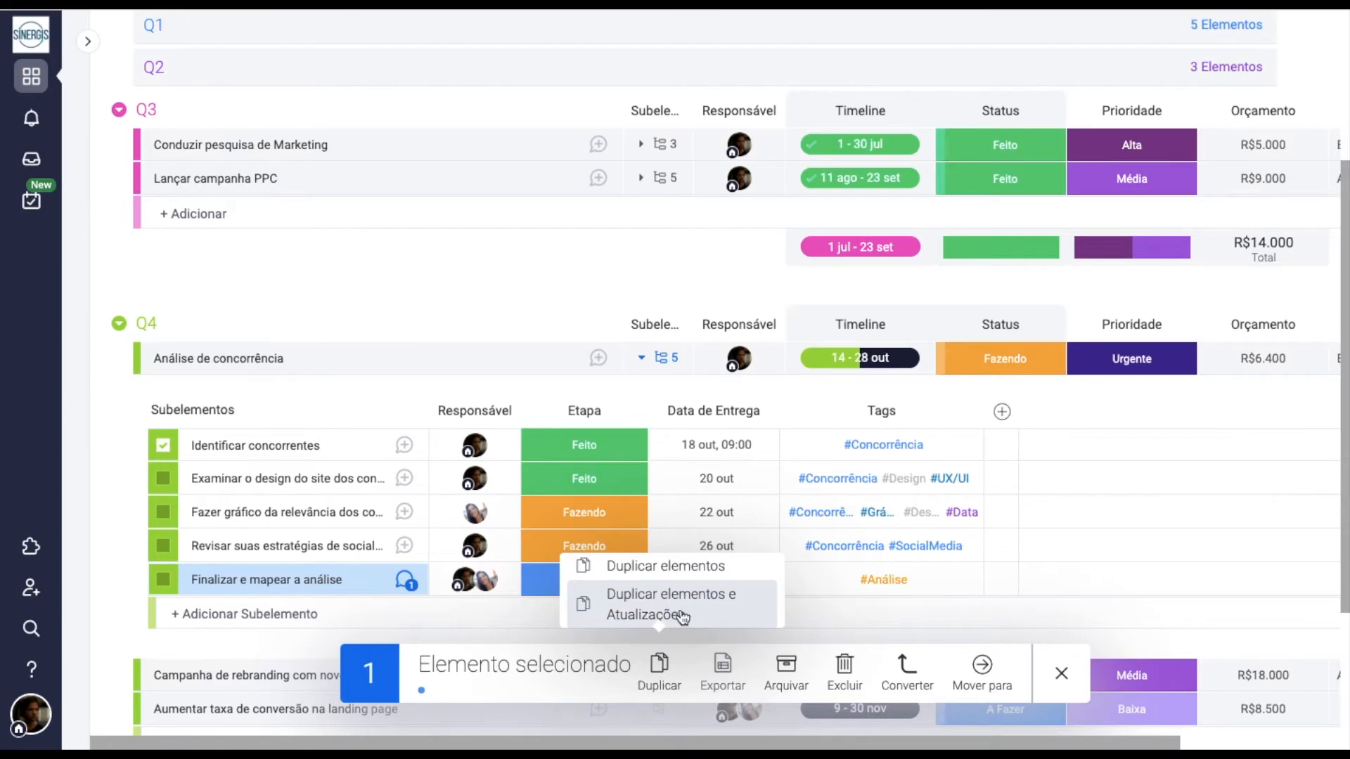
left_click(665, 568)
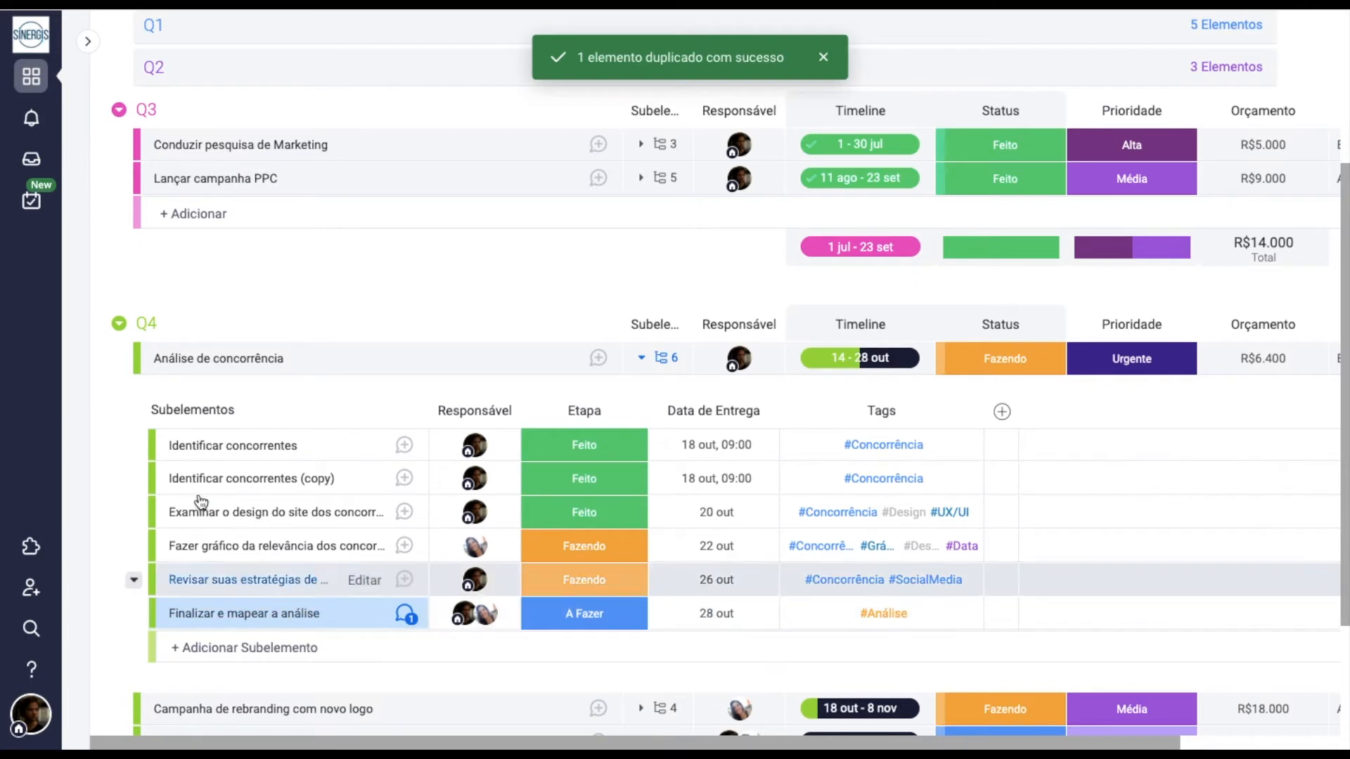
Duplicate the subitems Examinar o design do site dos concorrentes and Fazer gráfico da relevância dos concorrentes together, without their updates.
left_click(162, 512)
left_click(162, 547)
left_click(672, 665)
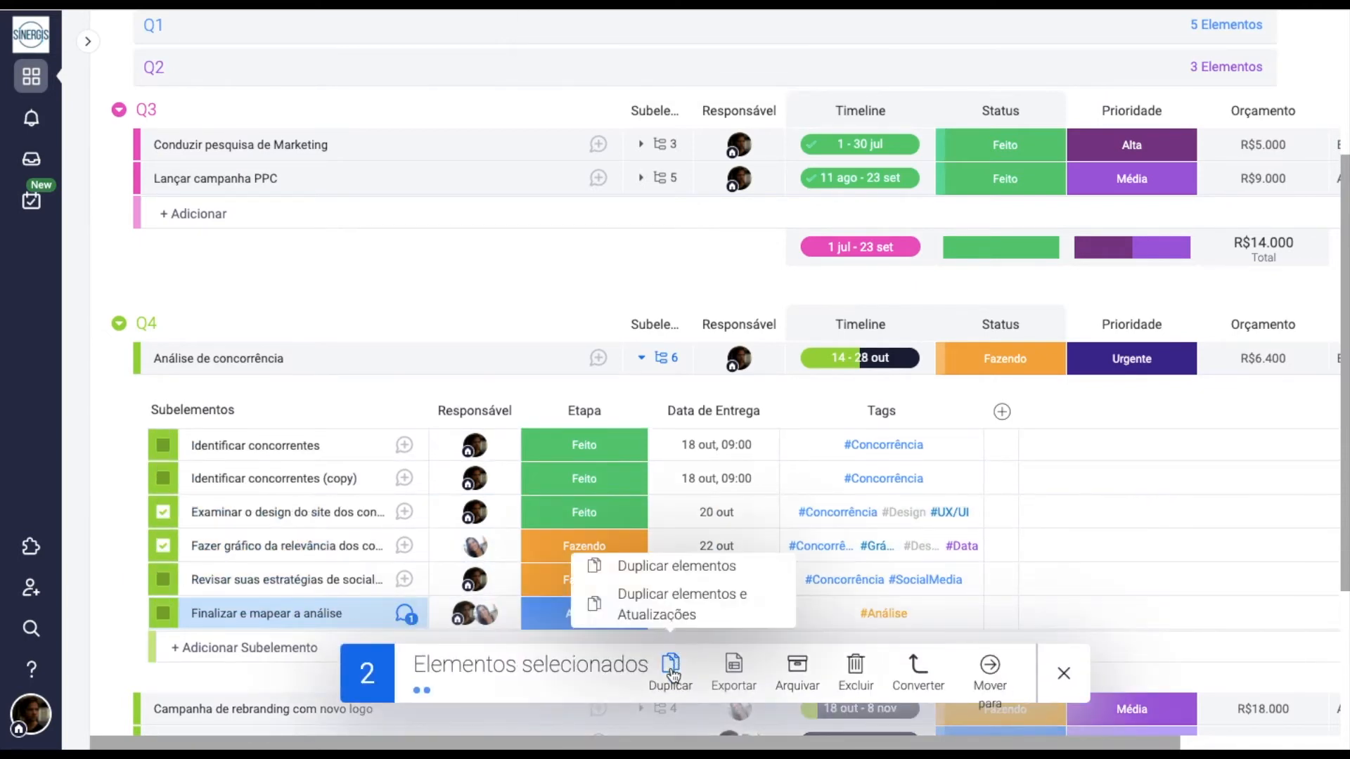
left_click(662, 568)
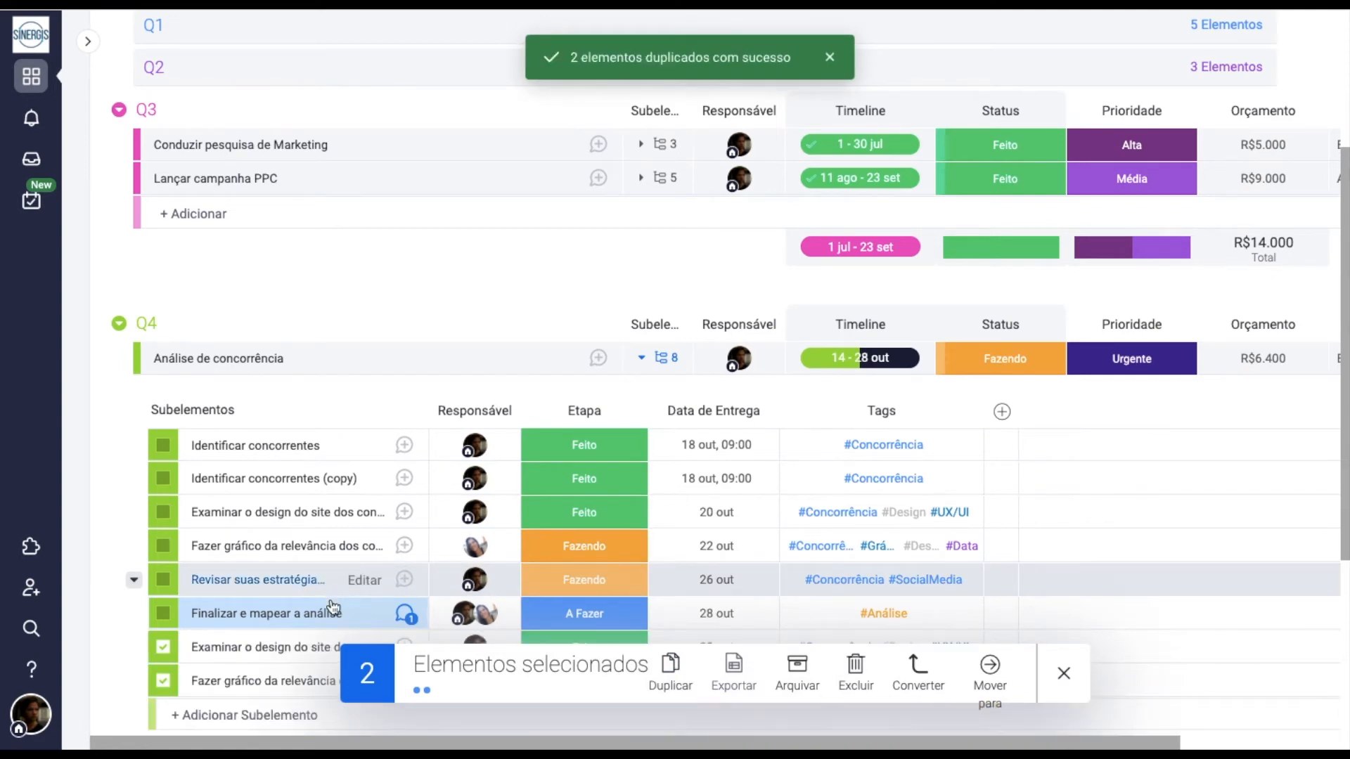
Select the main item Análise de concorrência and check its options for duplicating, without making a copy.
scroll(328, 647, "down", 1)
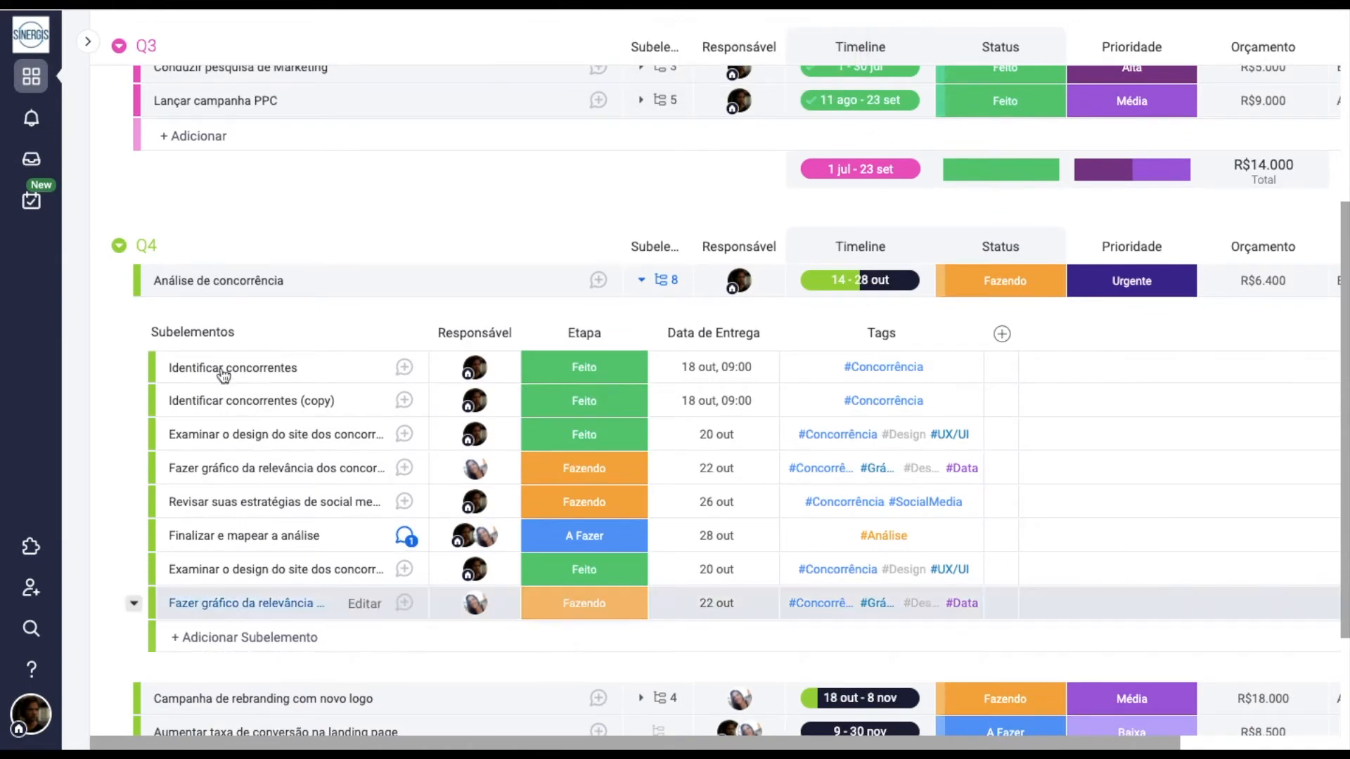
left_click(149, 285)
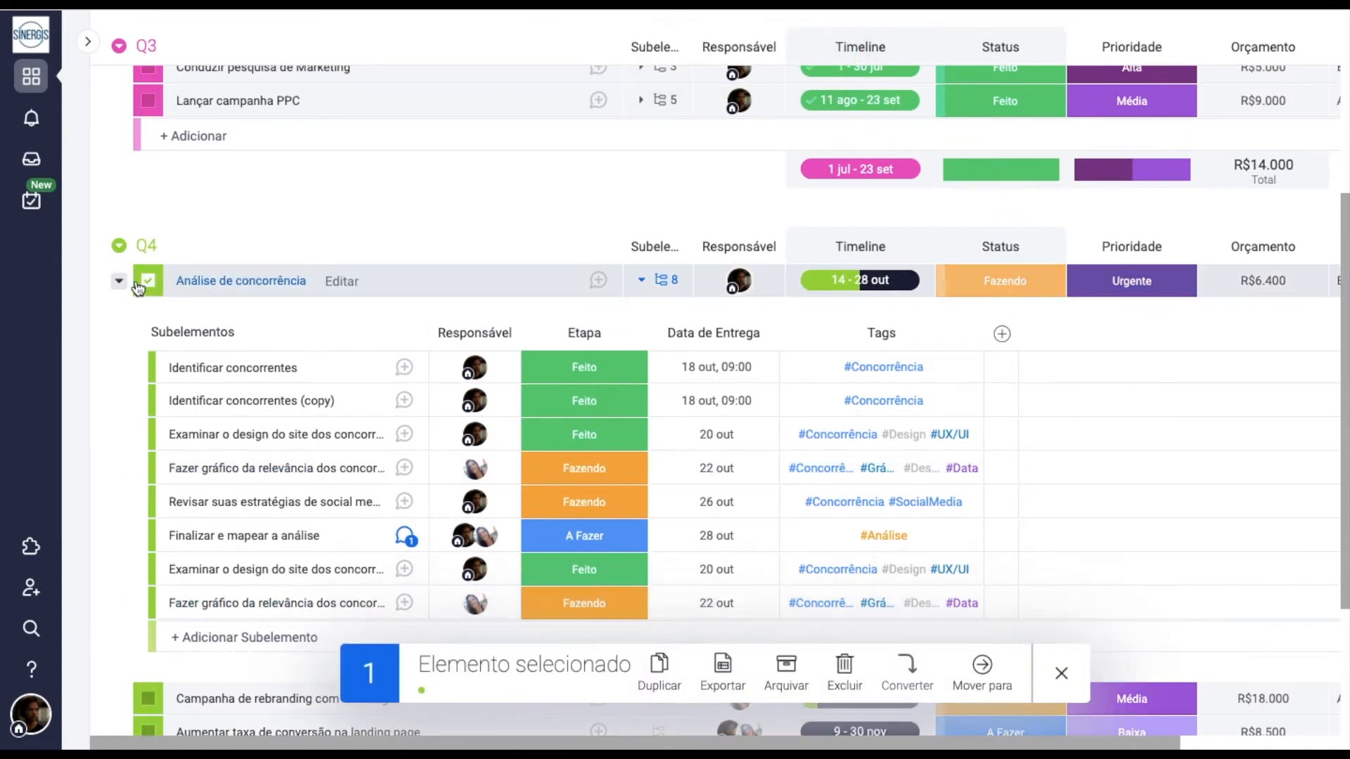
left_click(661, 667)
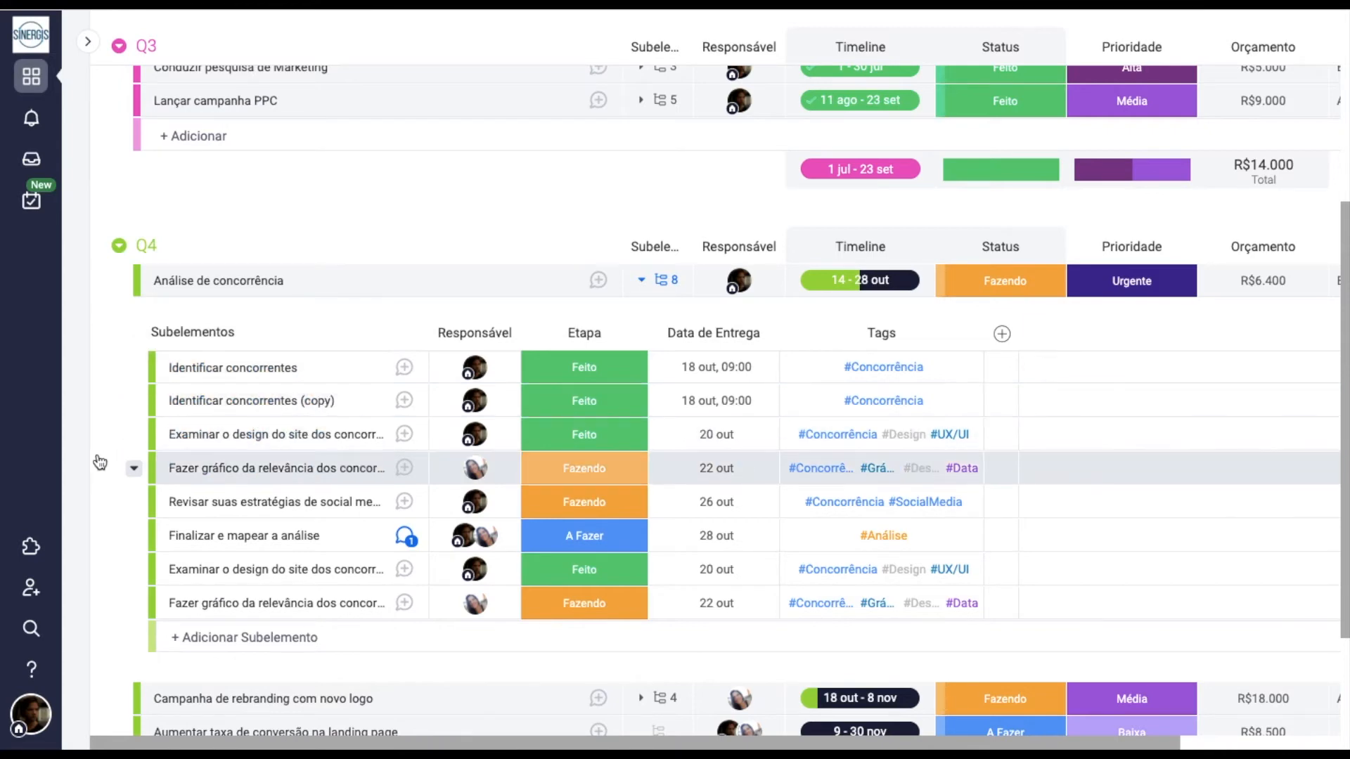
Move the subitem Identificar concorrentes (copy) to the Q4 item Aumentar taxa de conversão na landing page.
scroll(100, 462, "down", 3)
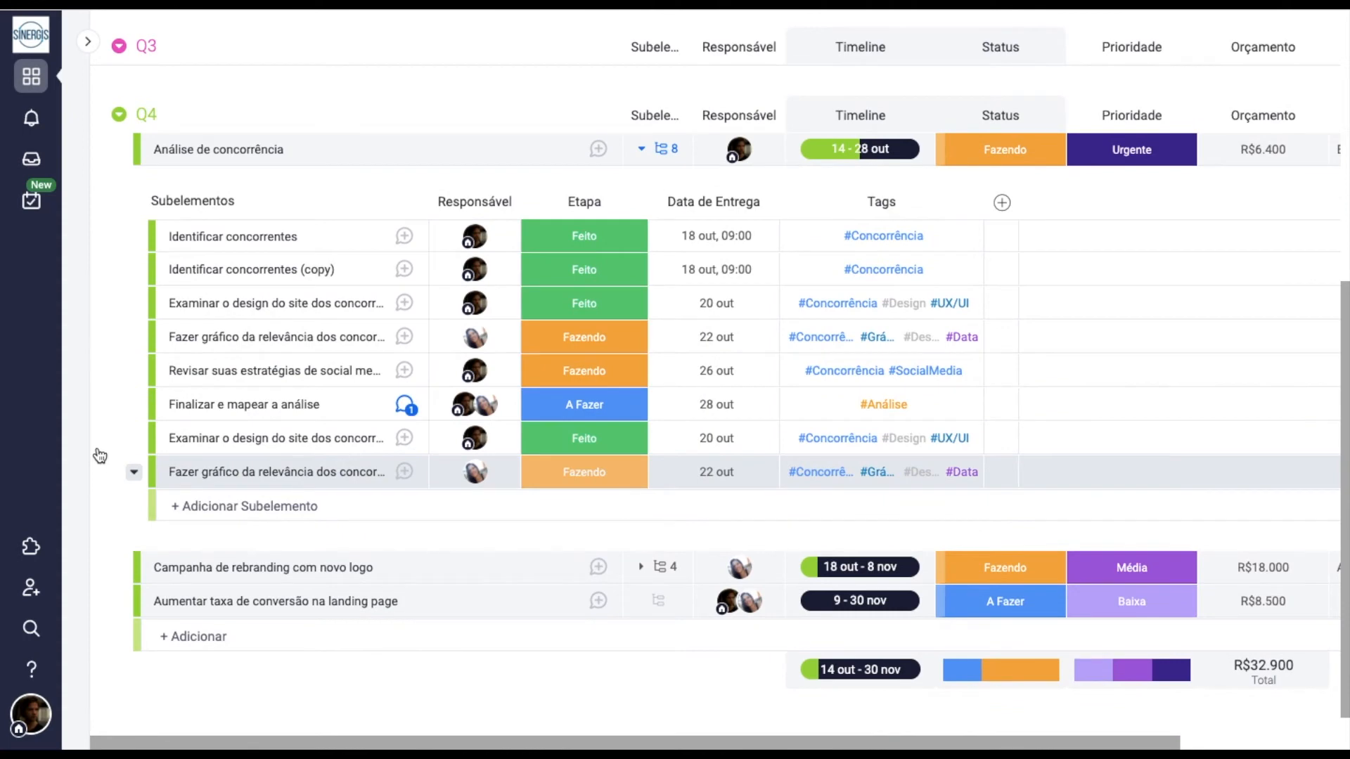
left_click(162, 273)
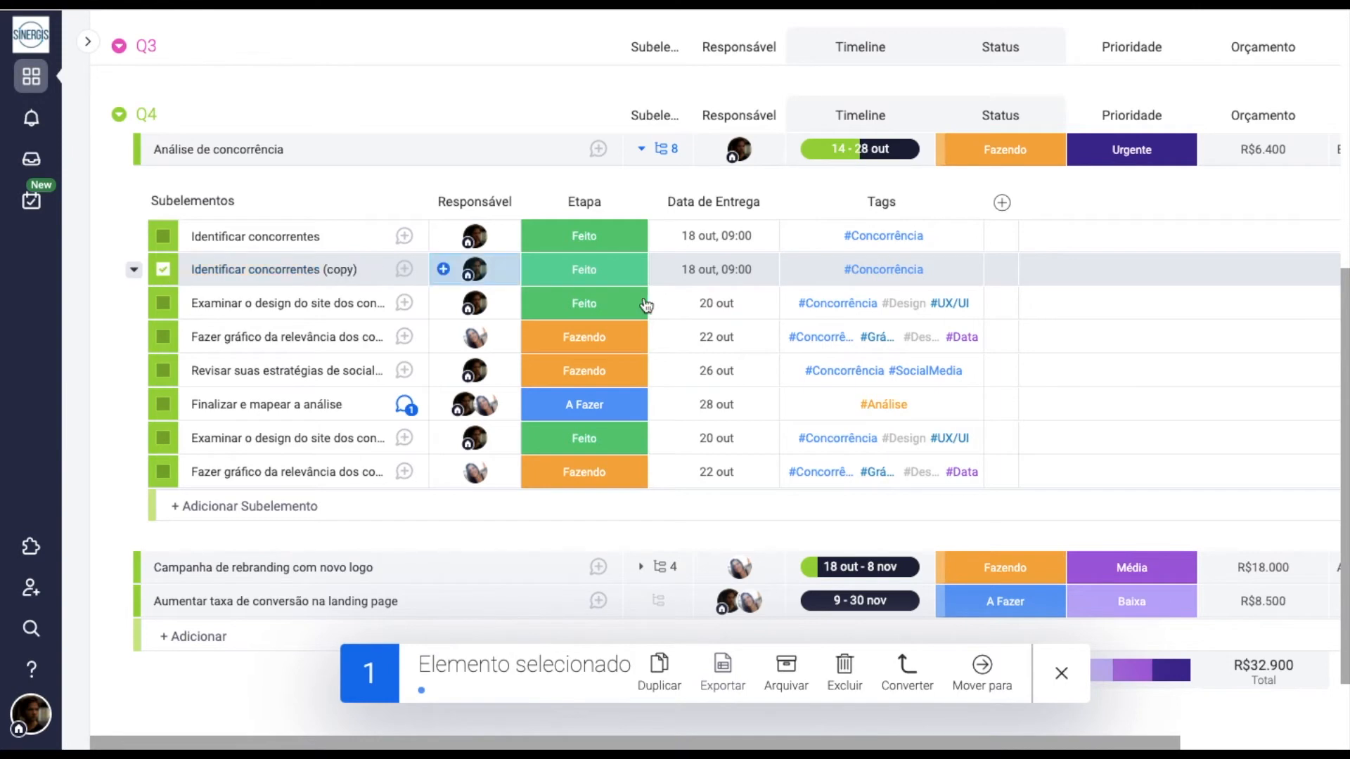
left_click(982, 668)
scroll(974, 566, "down", 10)
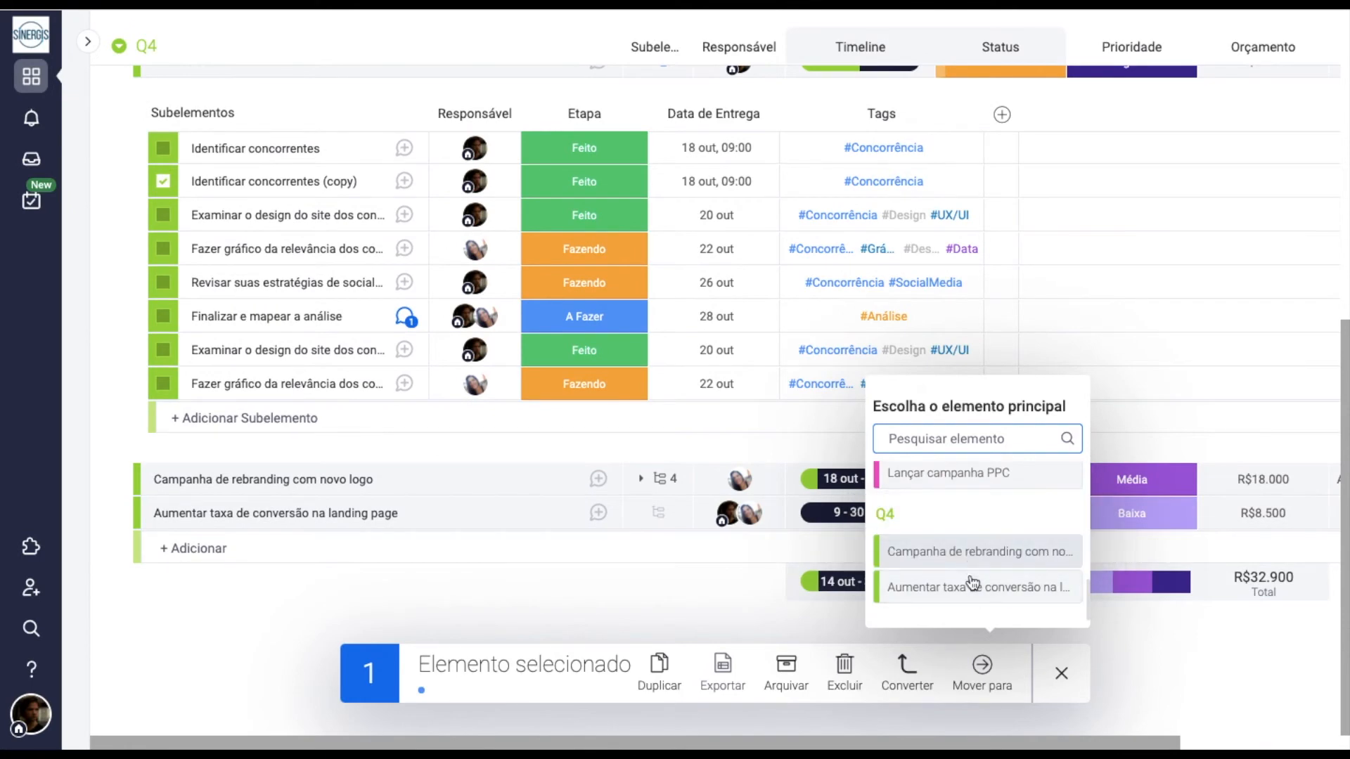
left_click(973, 589)
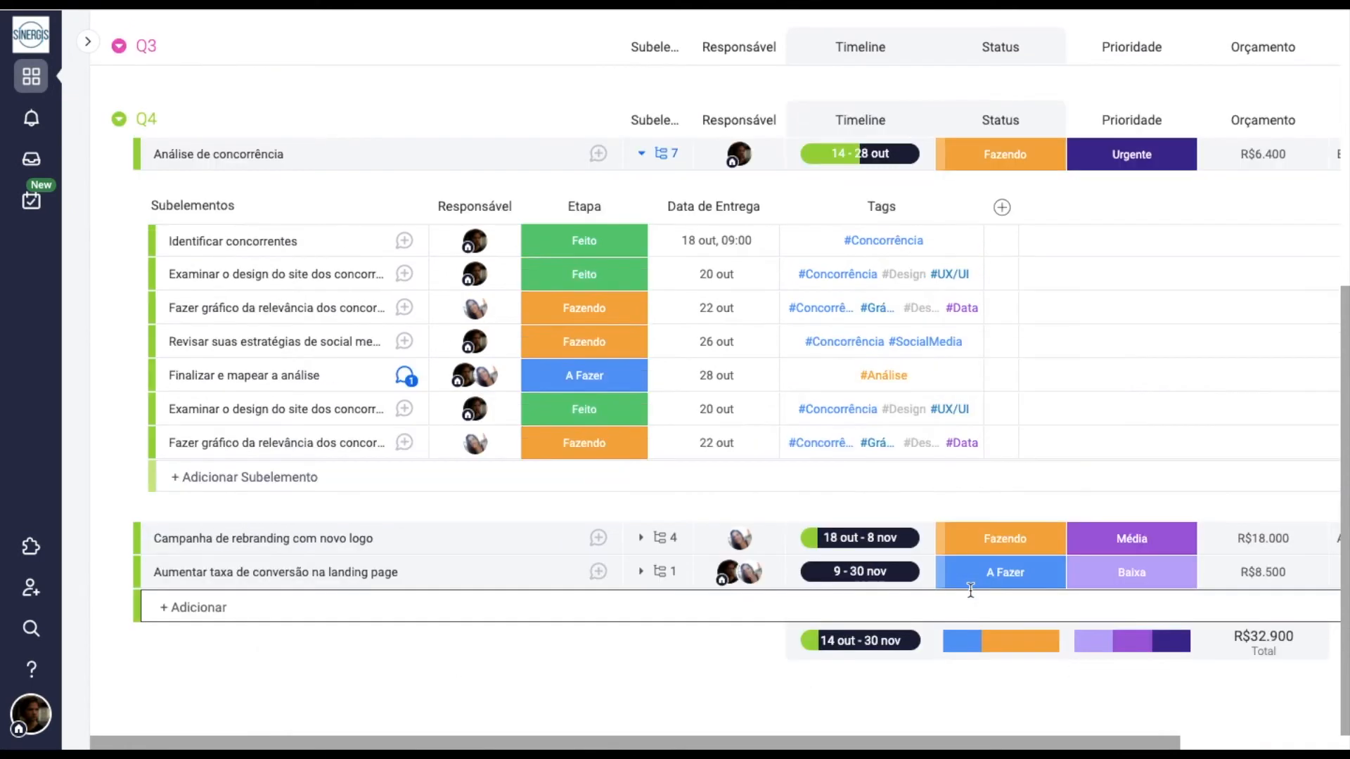
Move the first three subitems of Análise de concorrência together to the item Campanha de rebranding com novo logo.
left_click(163, 241)
left_click(163, 274)
left_click(163, 308)
left_click(990, 668)
left_click(984, 552)
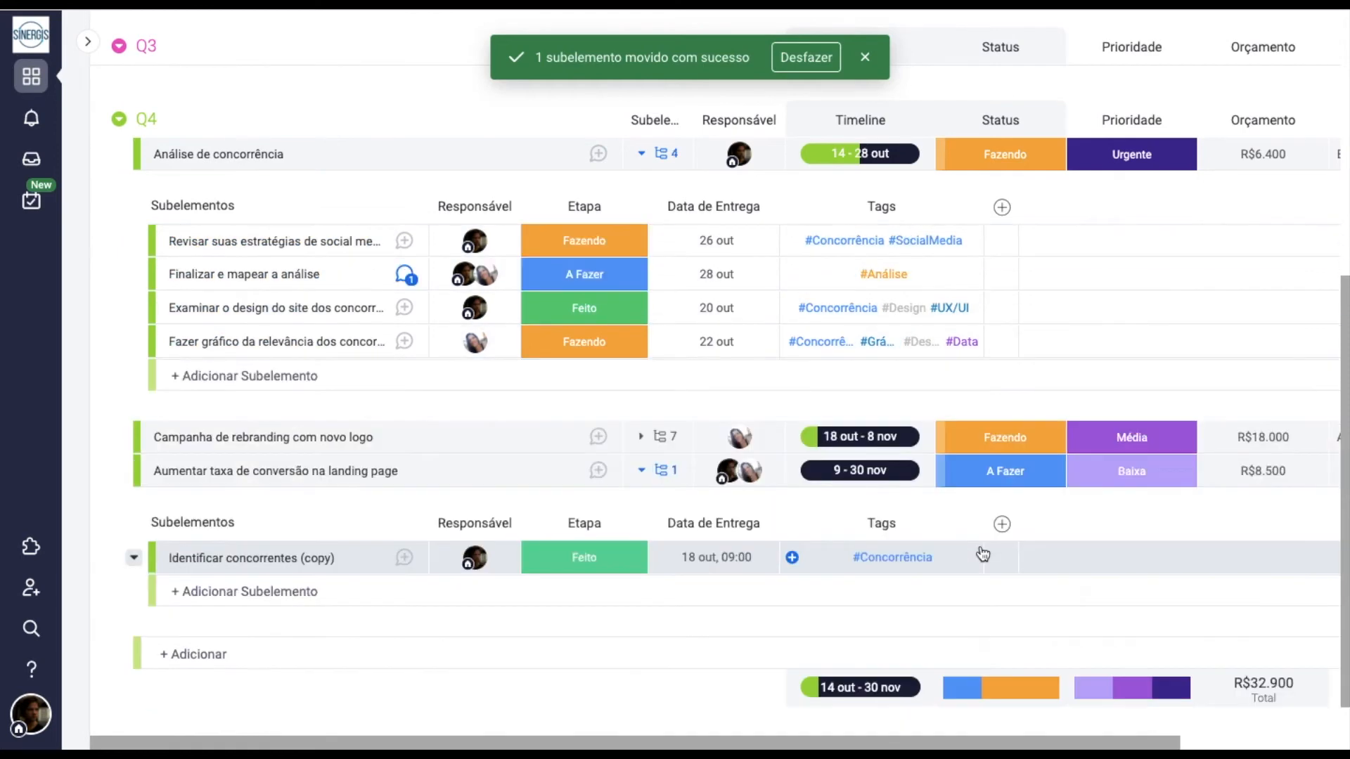
Check the subitems under Campanha de rebranding com novo logo, then collapse them and those of Aumentar taxa de conversão na landing page.
left_click(666, 437)
scroll(668, 438, "down", 1)
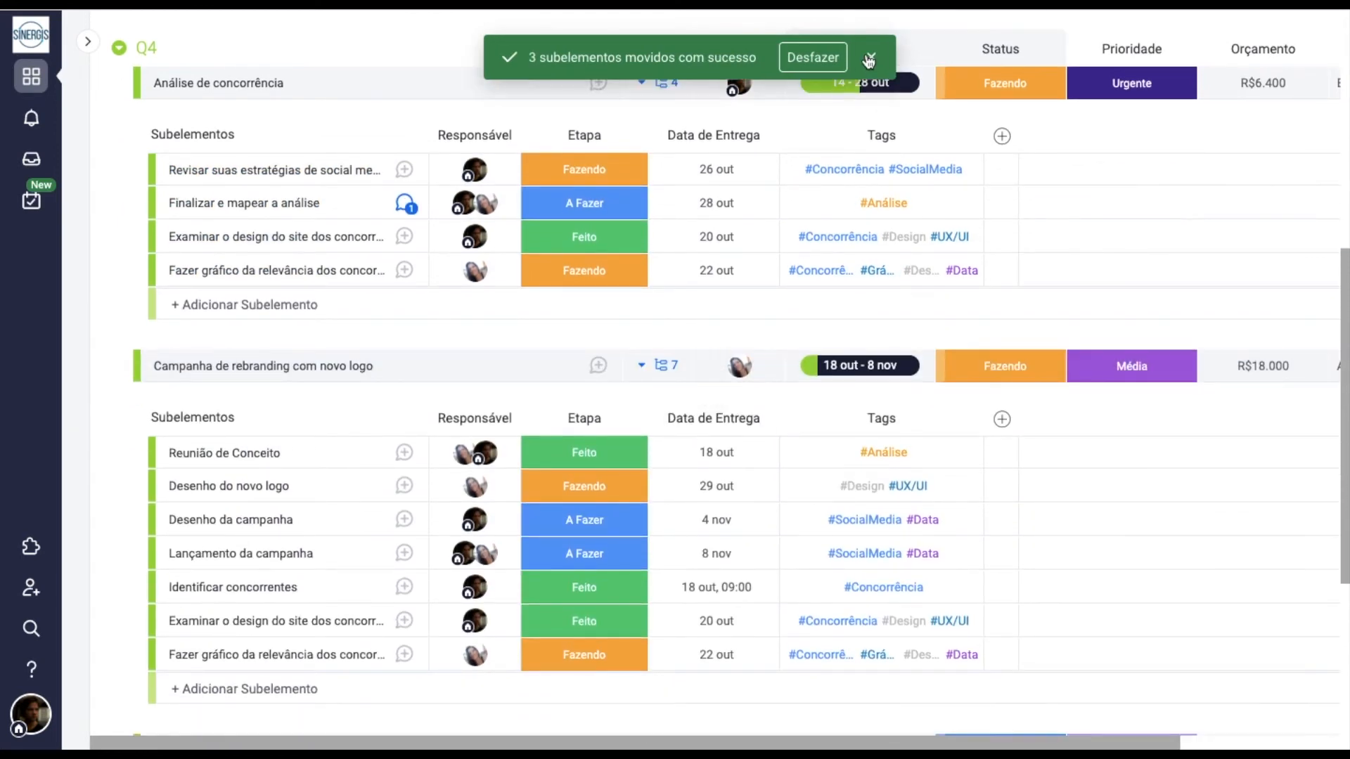
left_click(655, 361)
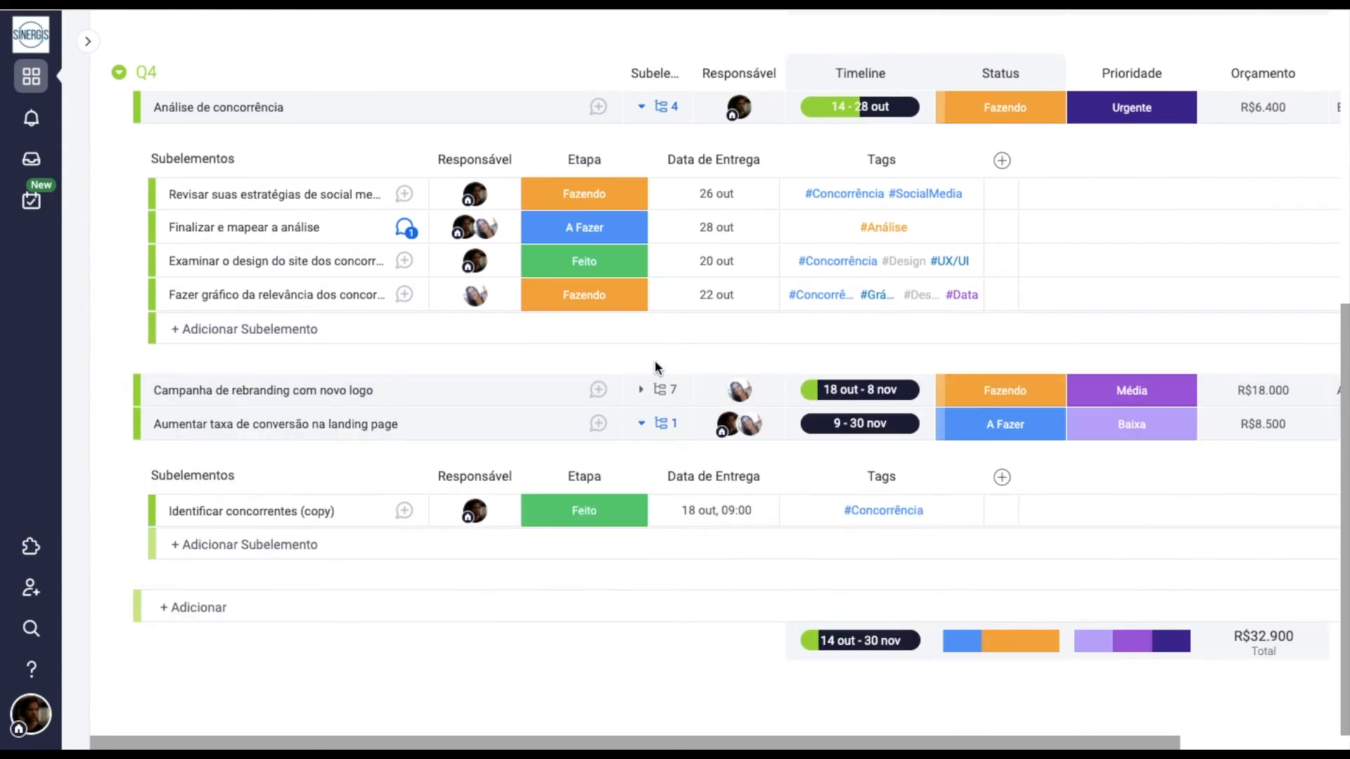
left_click(658, 422)
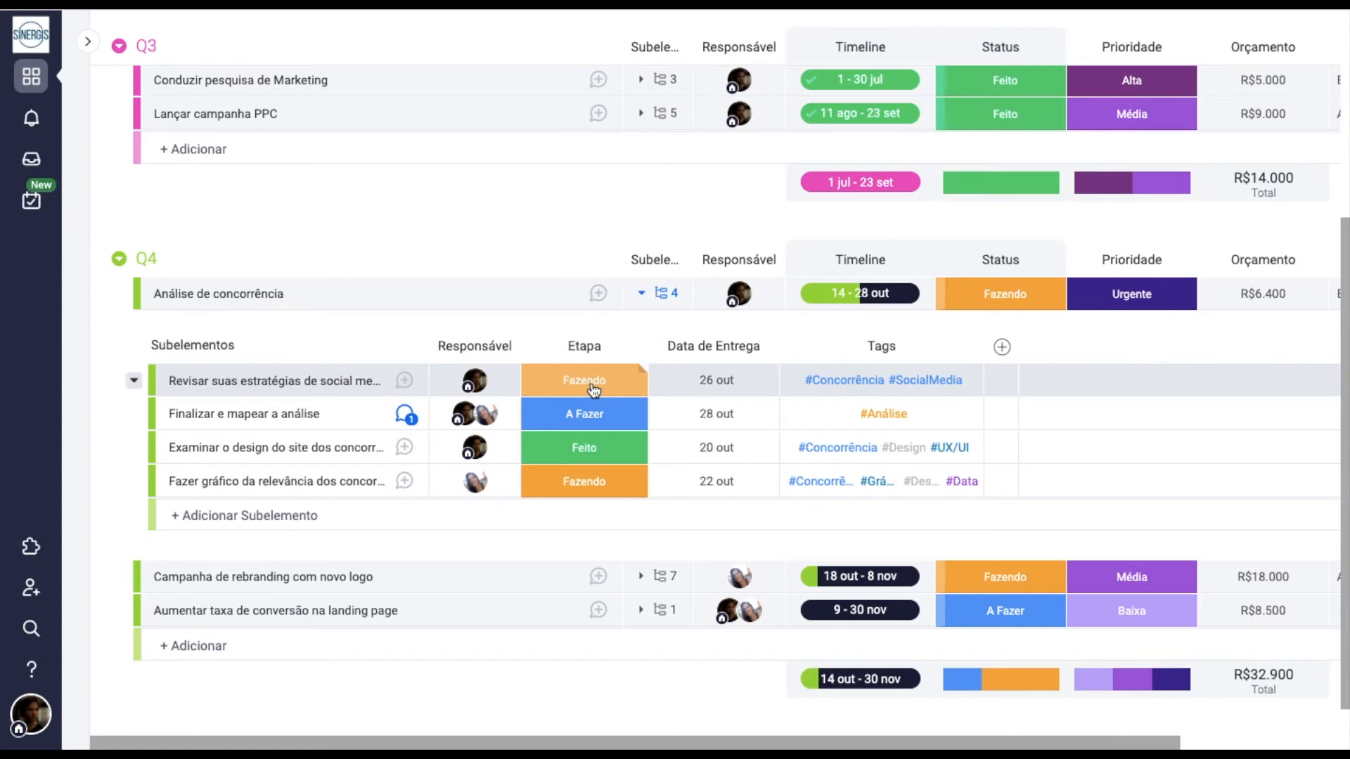
Show the summary of the subitems' Etapa column on the main items.
left_click(635, 346)
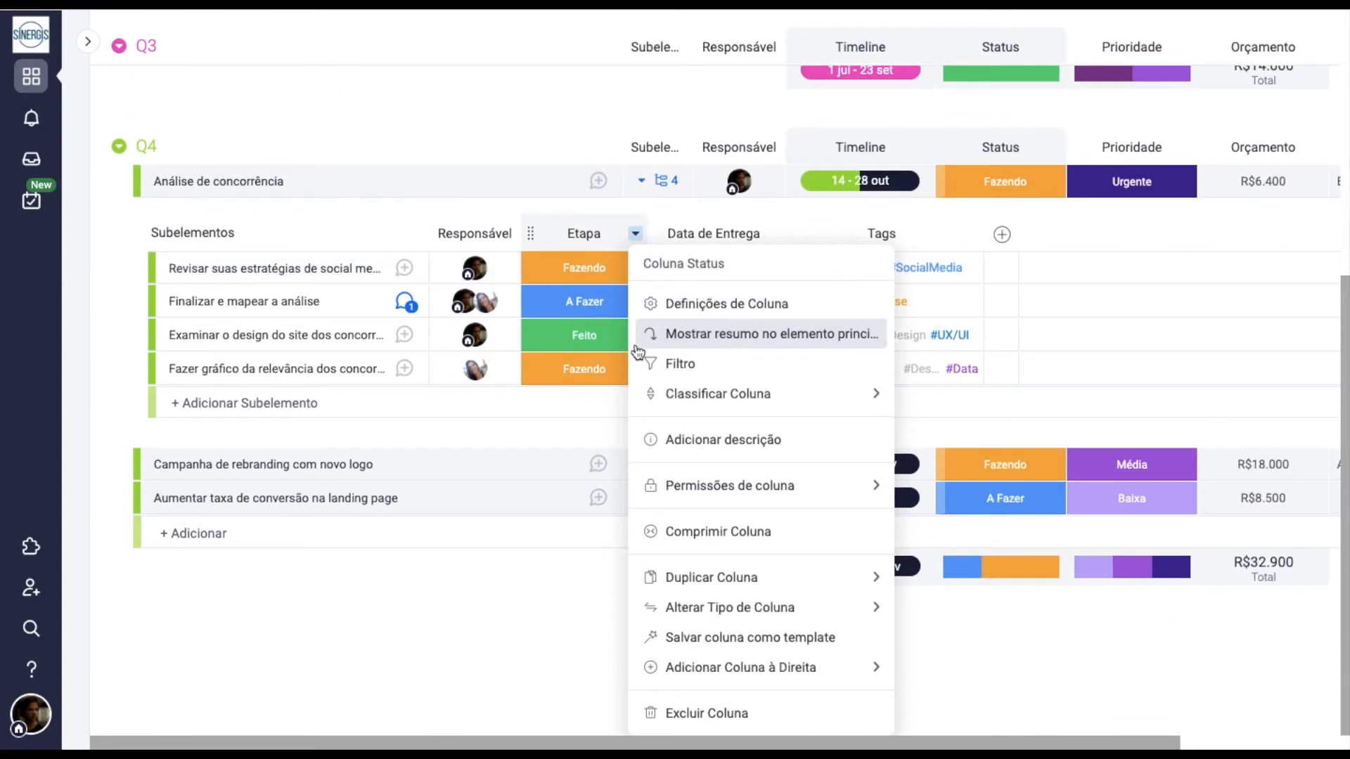
left_click(751, 333)
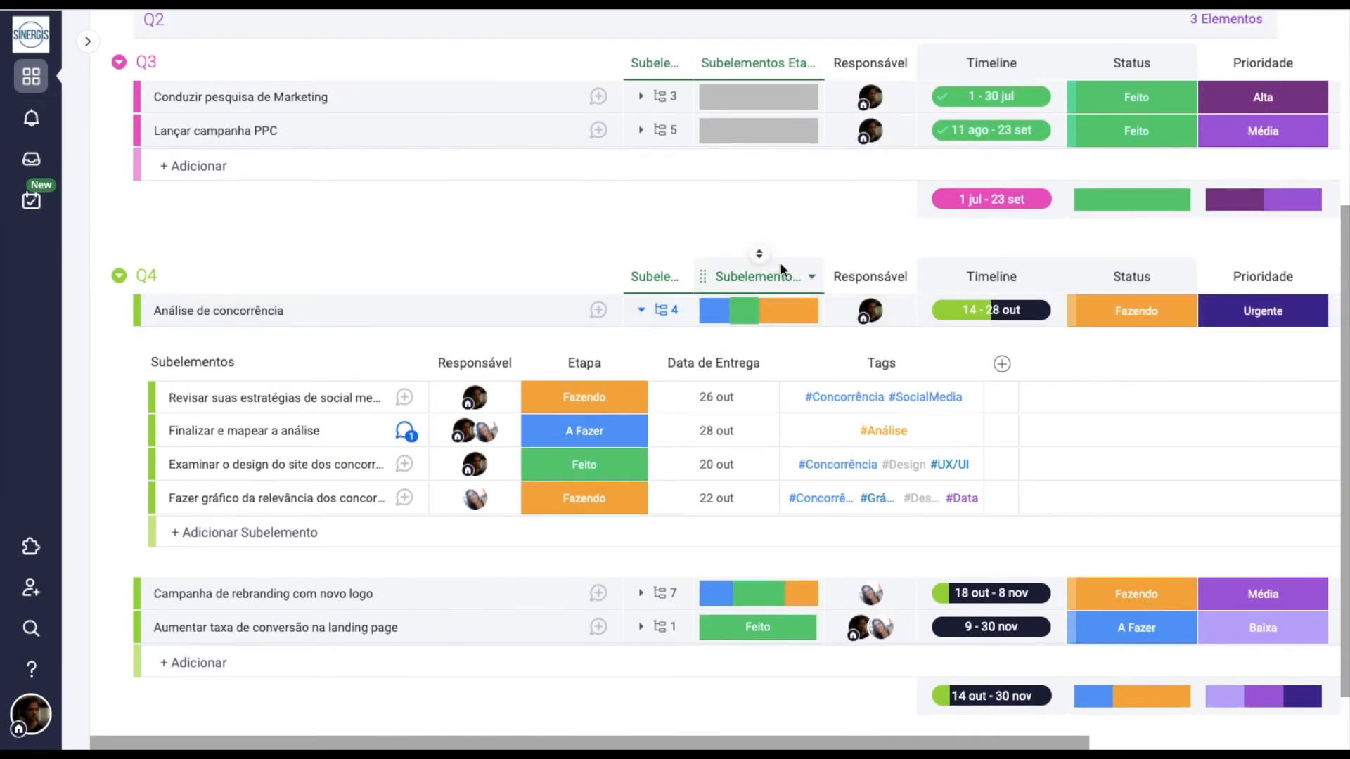
mouse_move(766, 317)
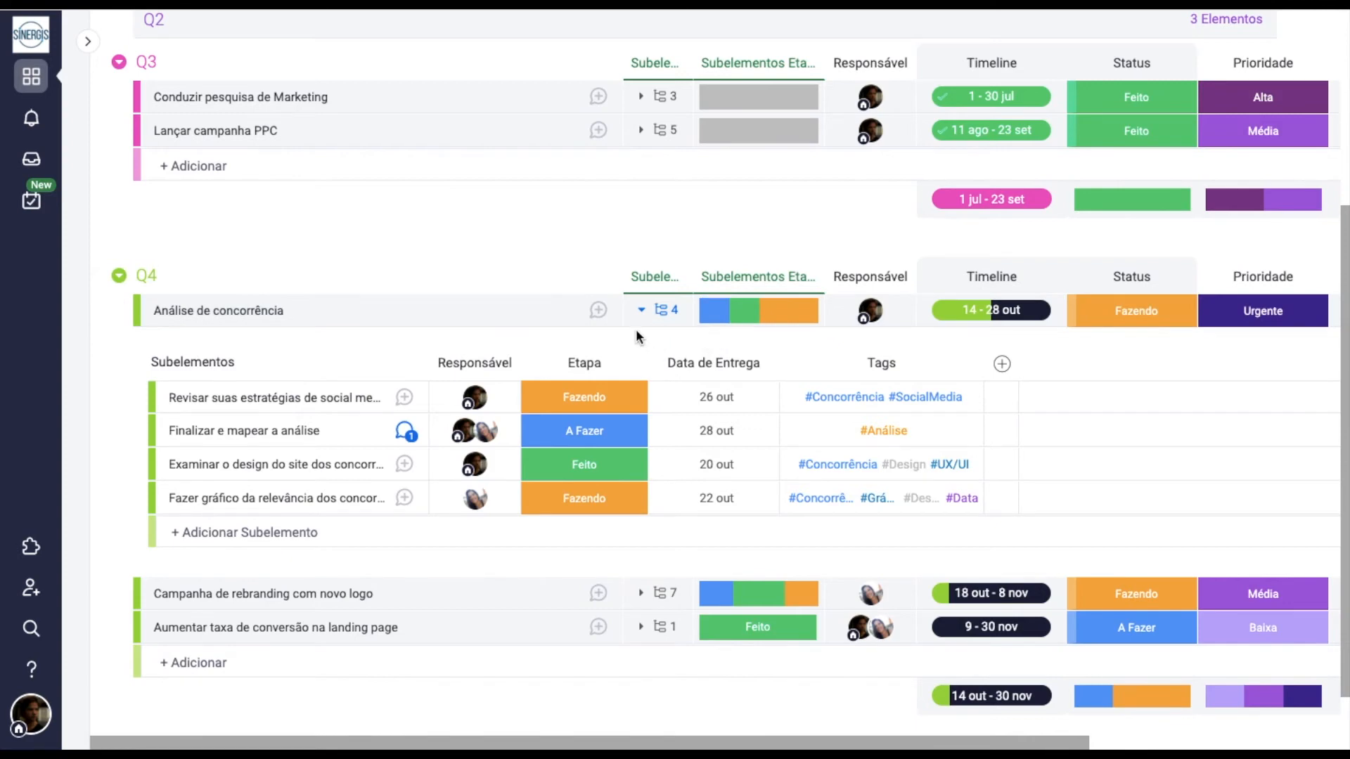
Collapse the subitems of Análise de concorrência and inspect each status share in its Etapa summary.
left_click(650, 316)
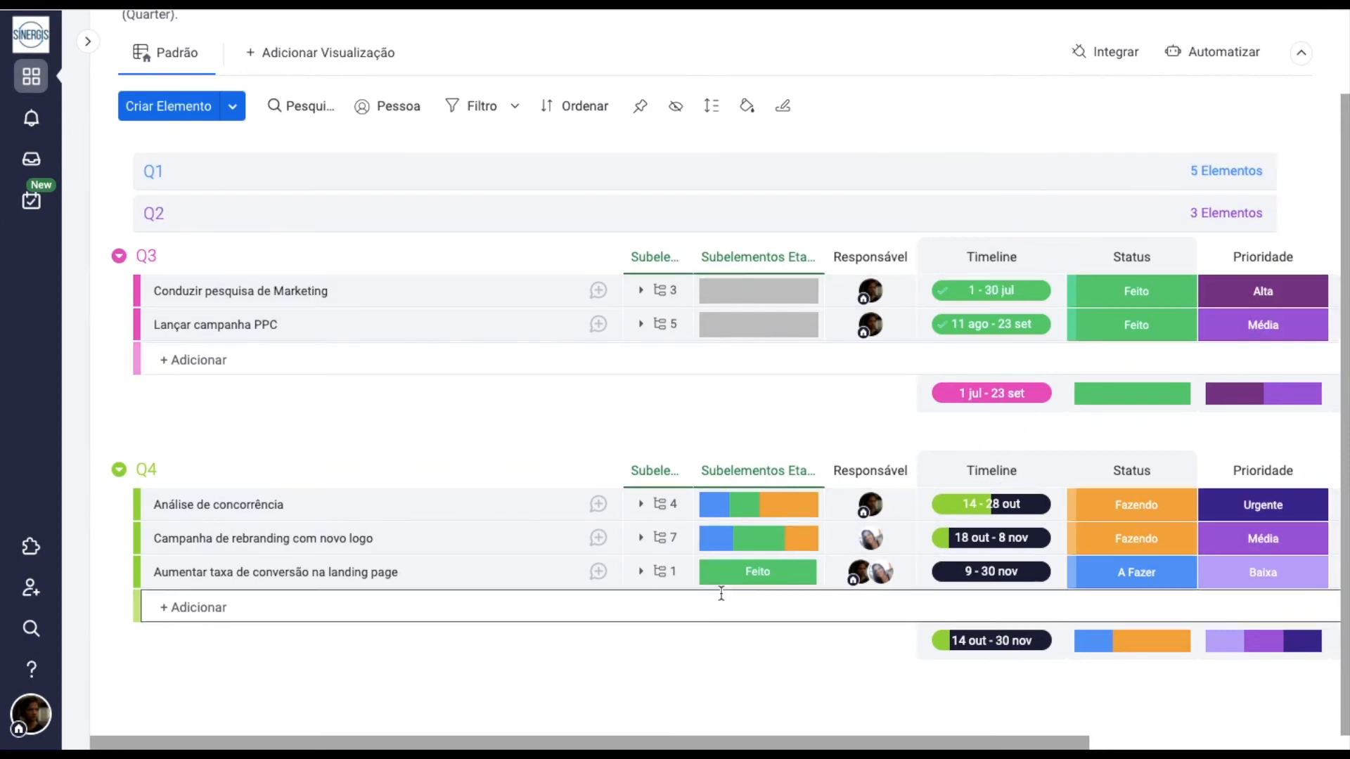
mouse_move(715, 506)
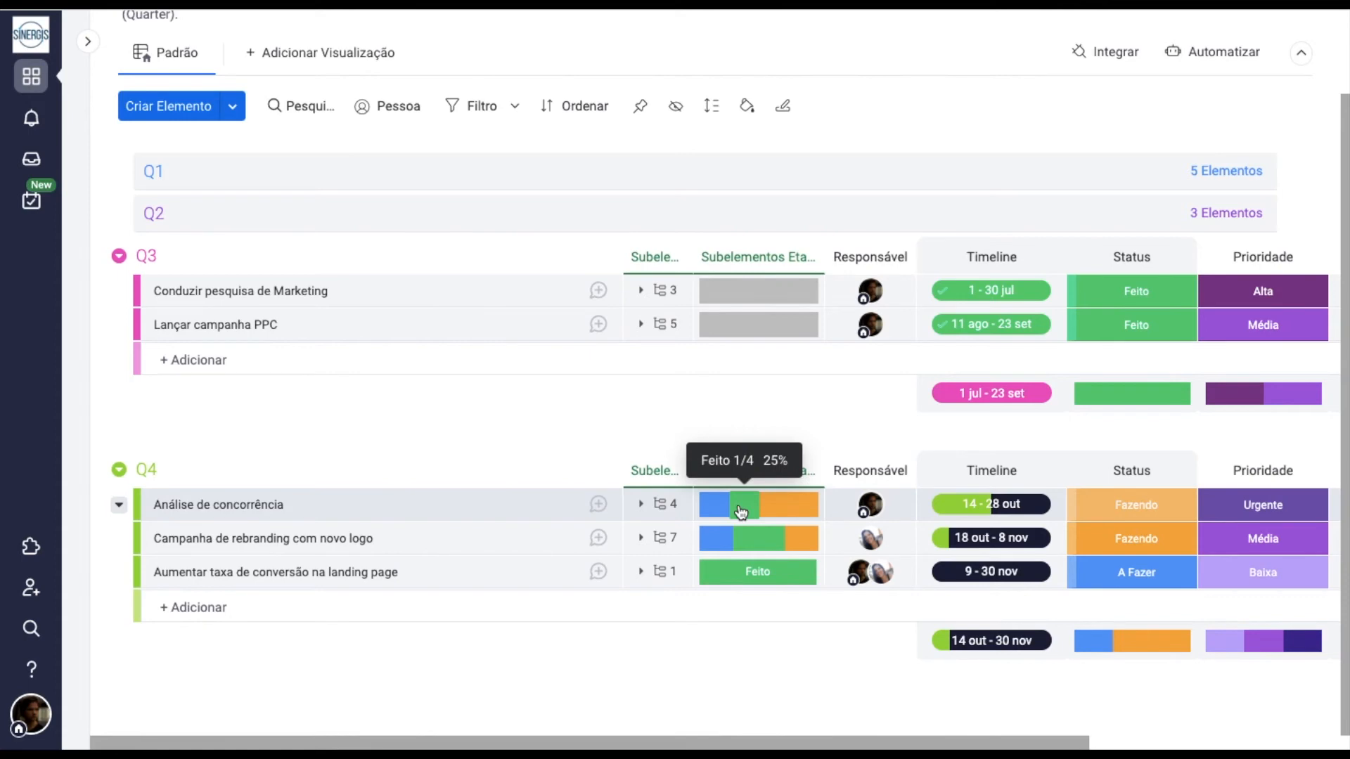
mouse_move(773, 513)
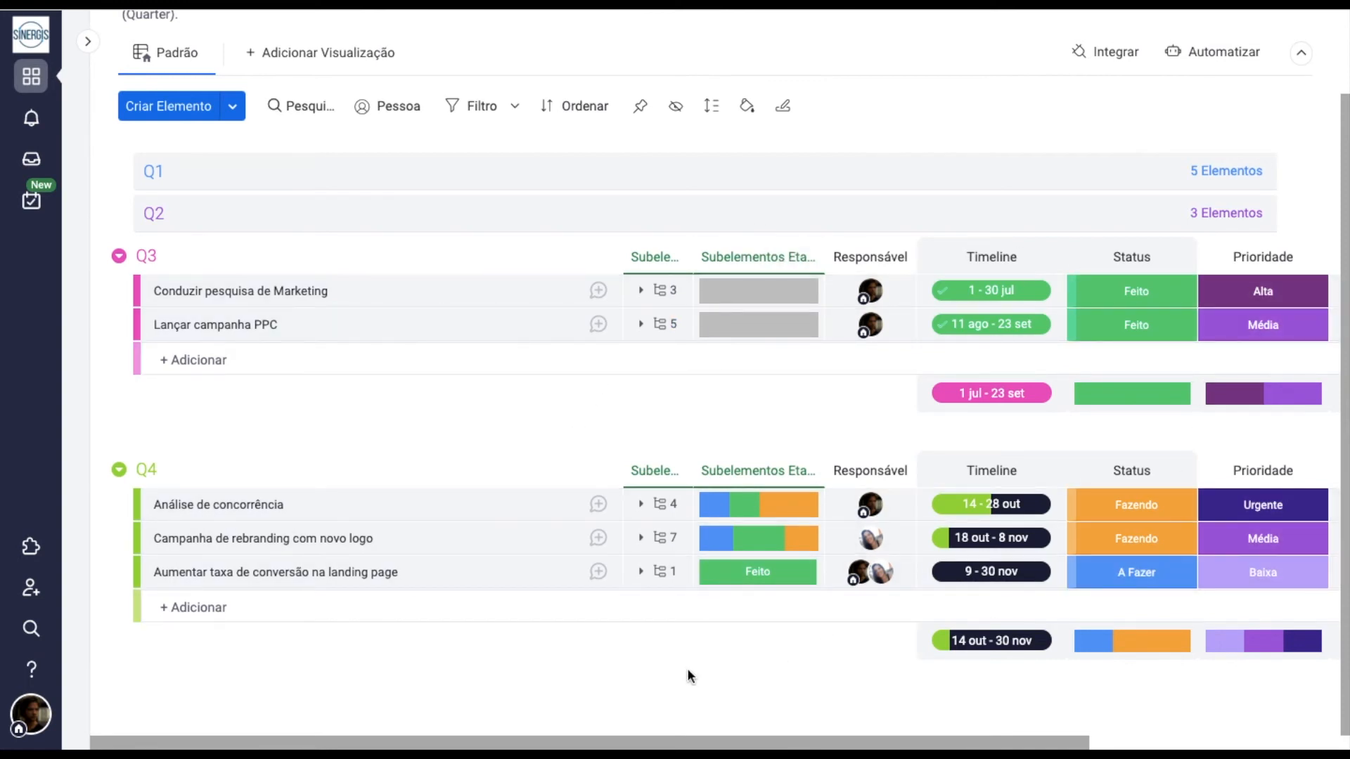
Expand the subitems of Análise de concorrência and review the activity log of Revisar suas estratégias de social media.
left_click(663, 506)
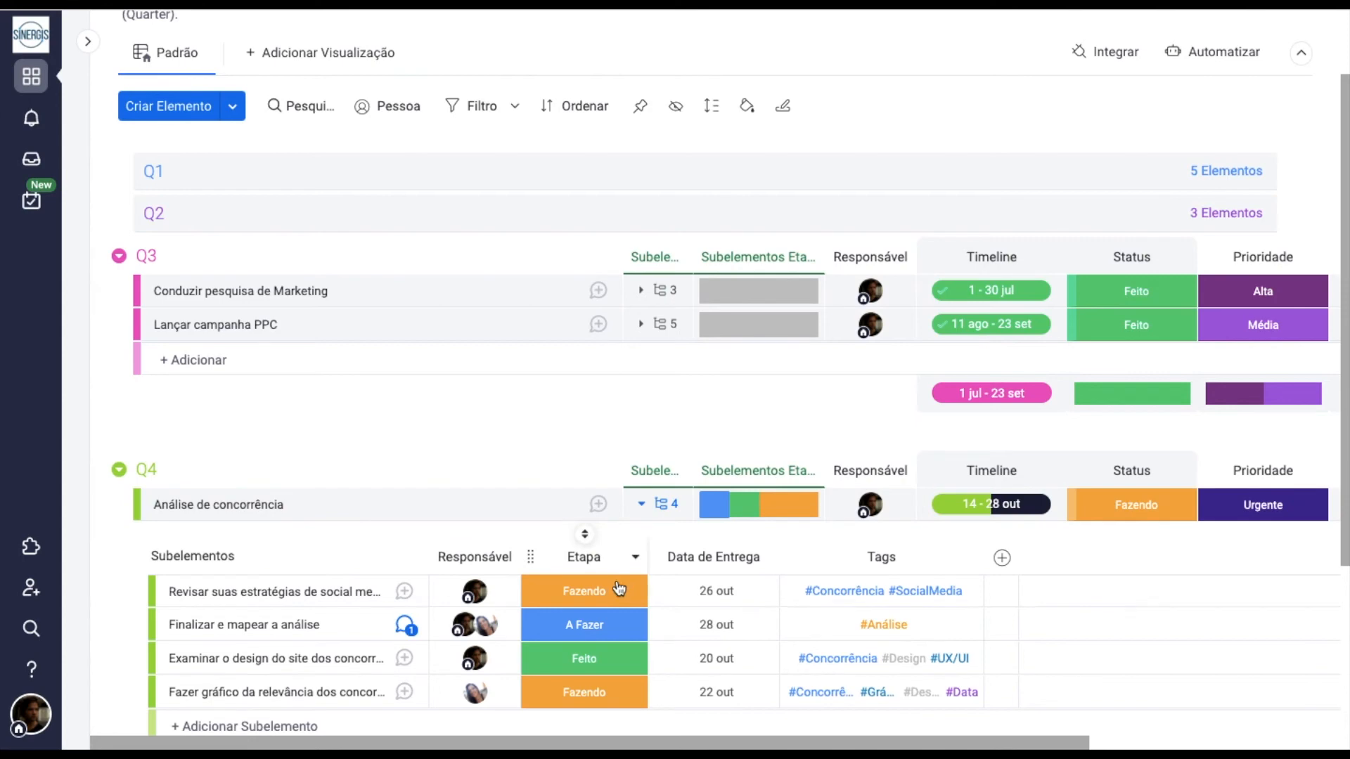
scroll(617, 698, "down", 2)
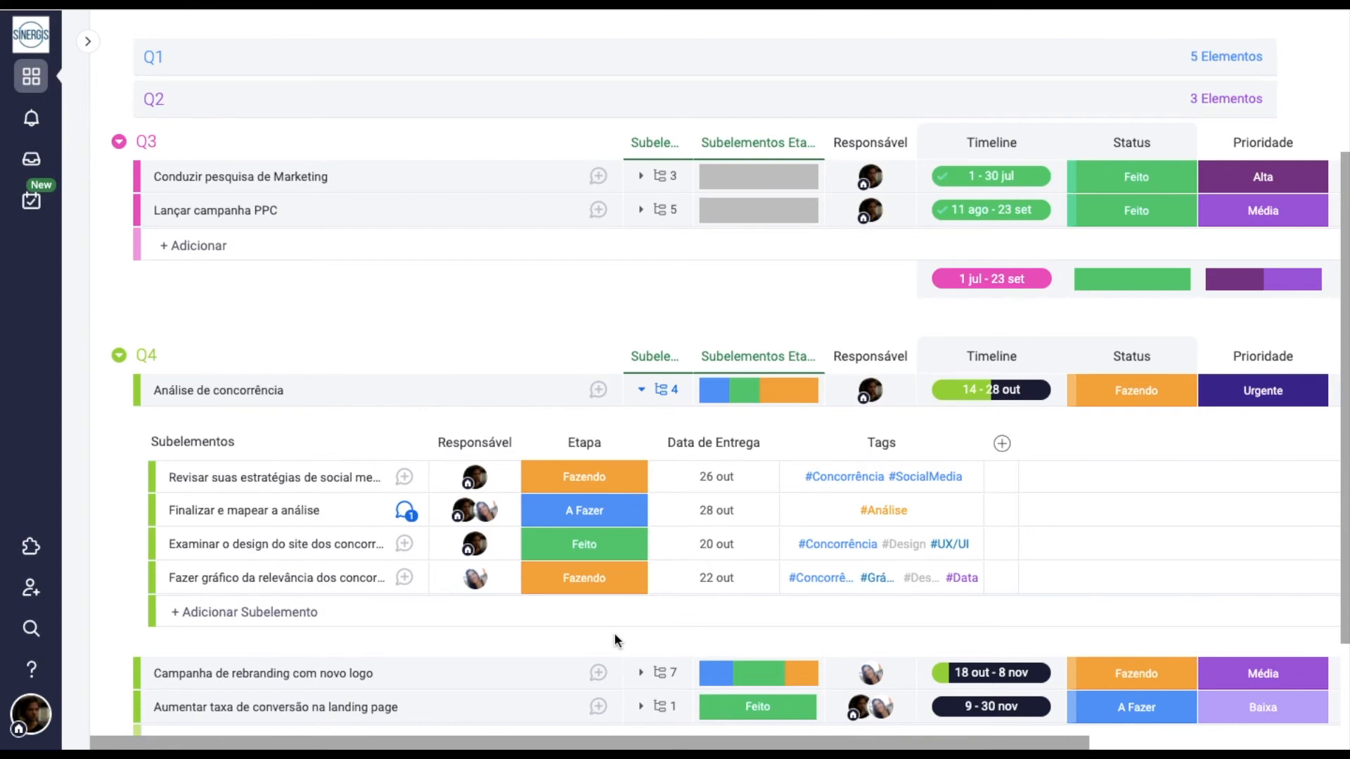
scroll(614, 639, "down", 2)
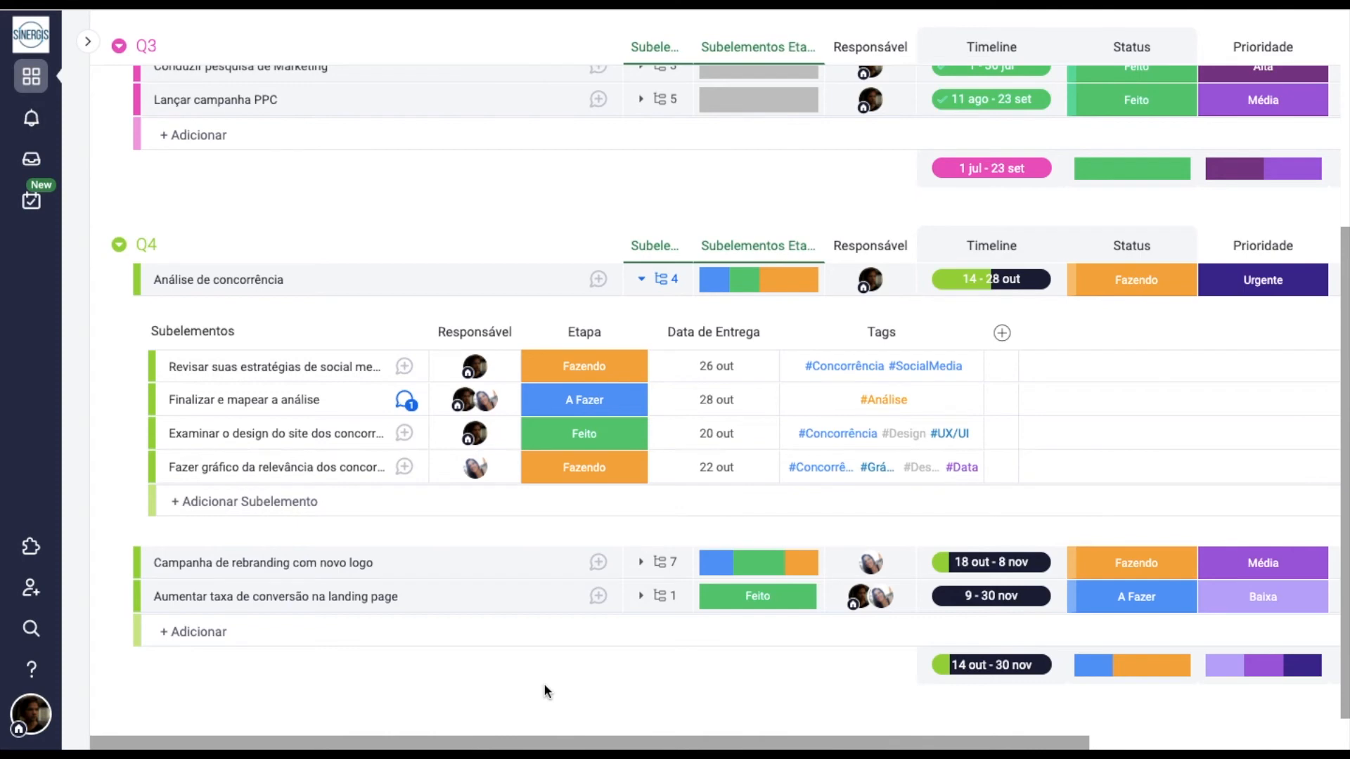
left_click(405, 367)
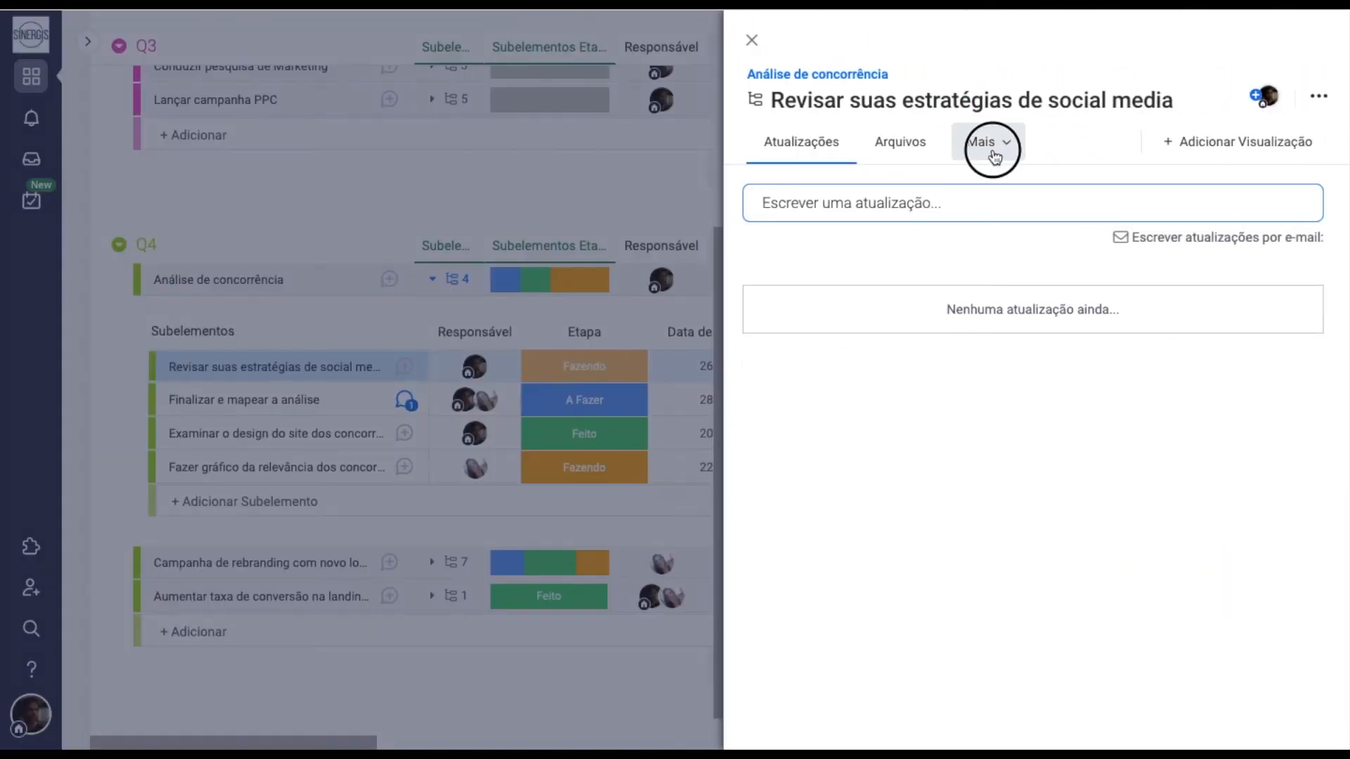
left_click(996, 146)
left_click(1011, 232)
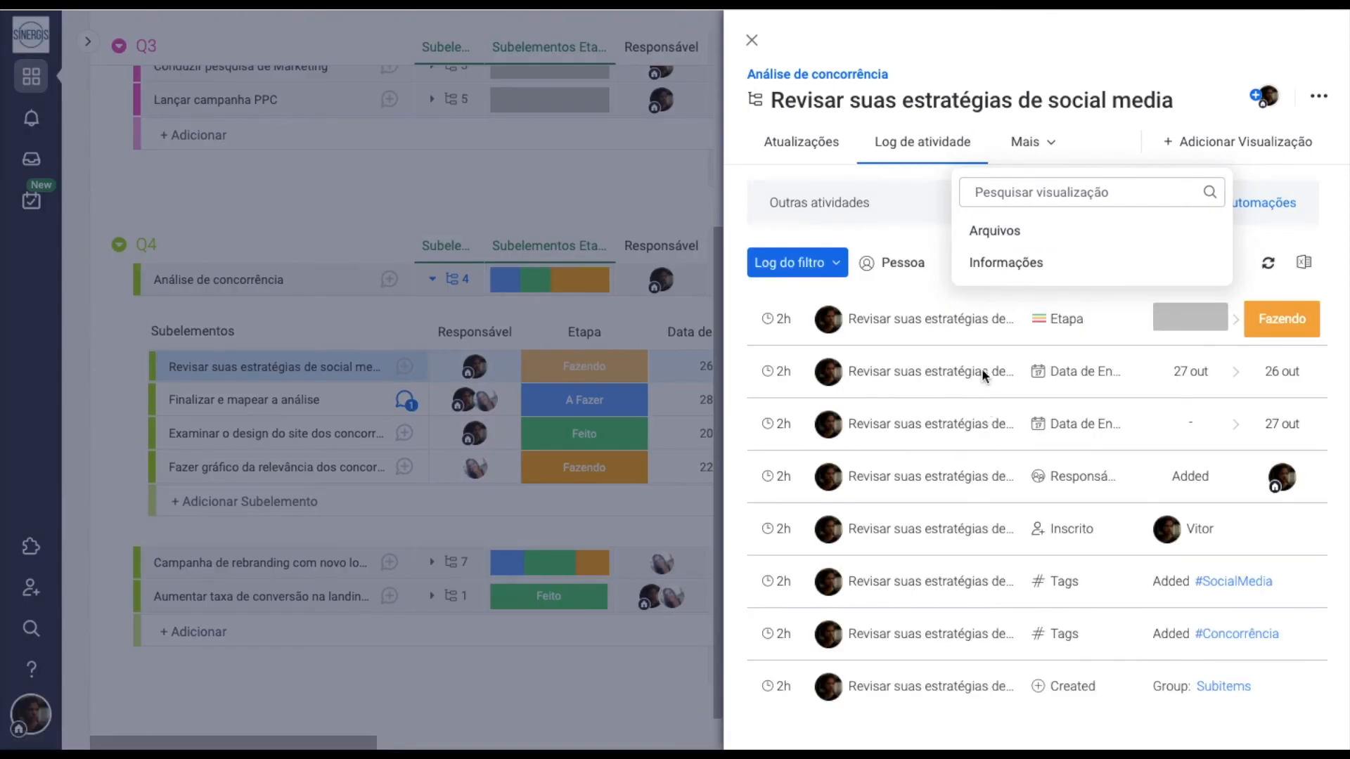
left_click(1034, 399)
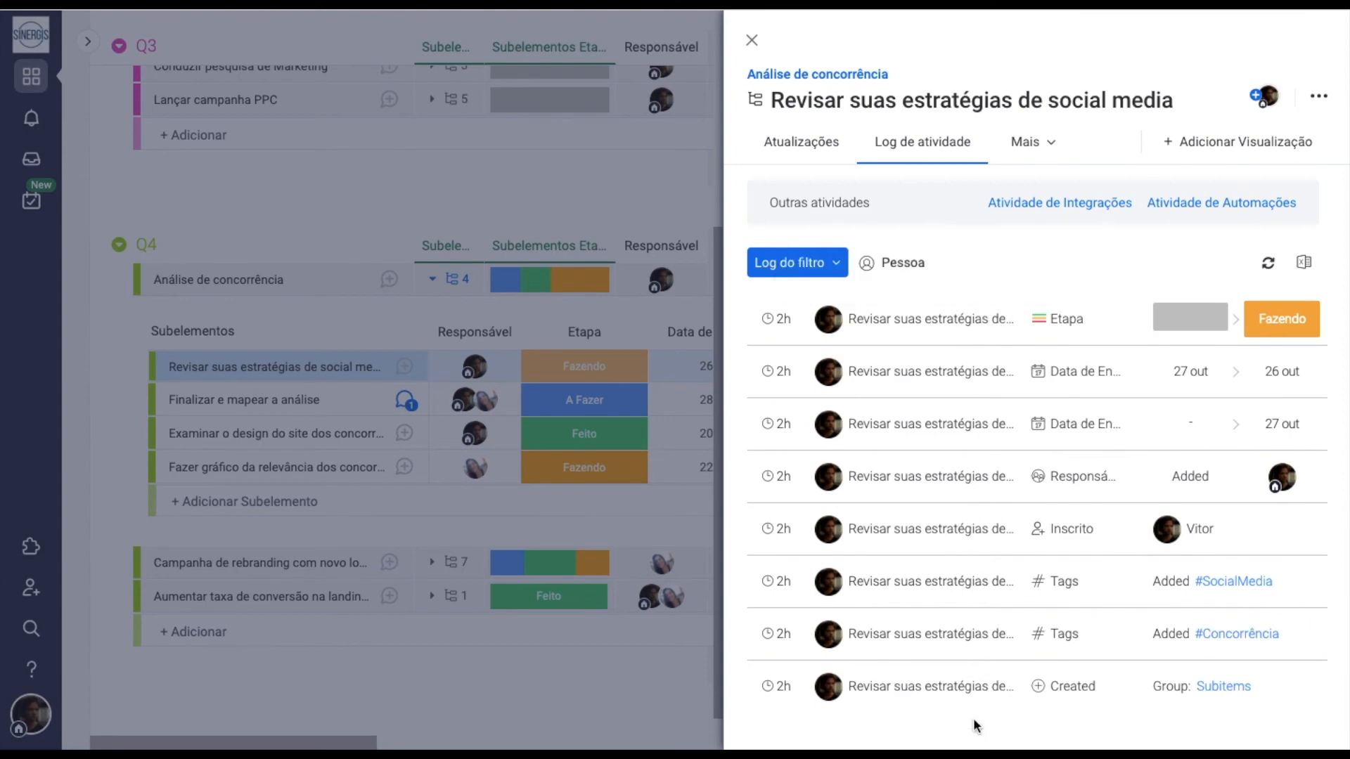
left_click(753, 43)
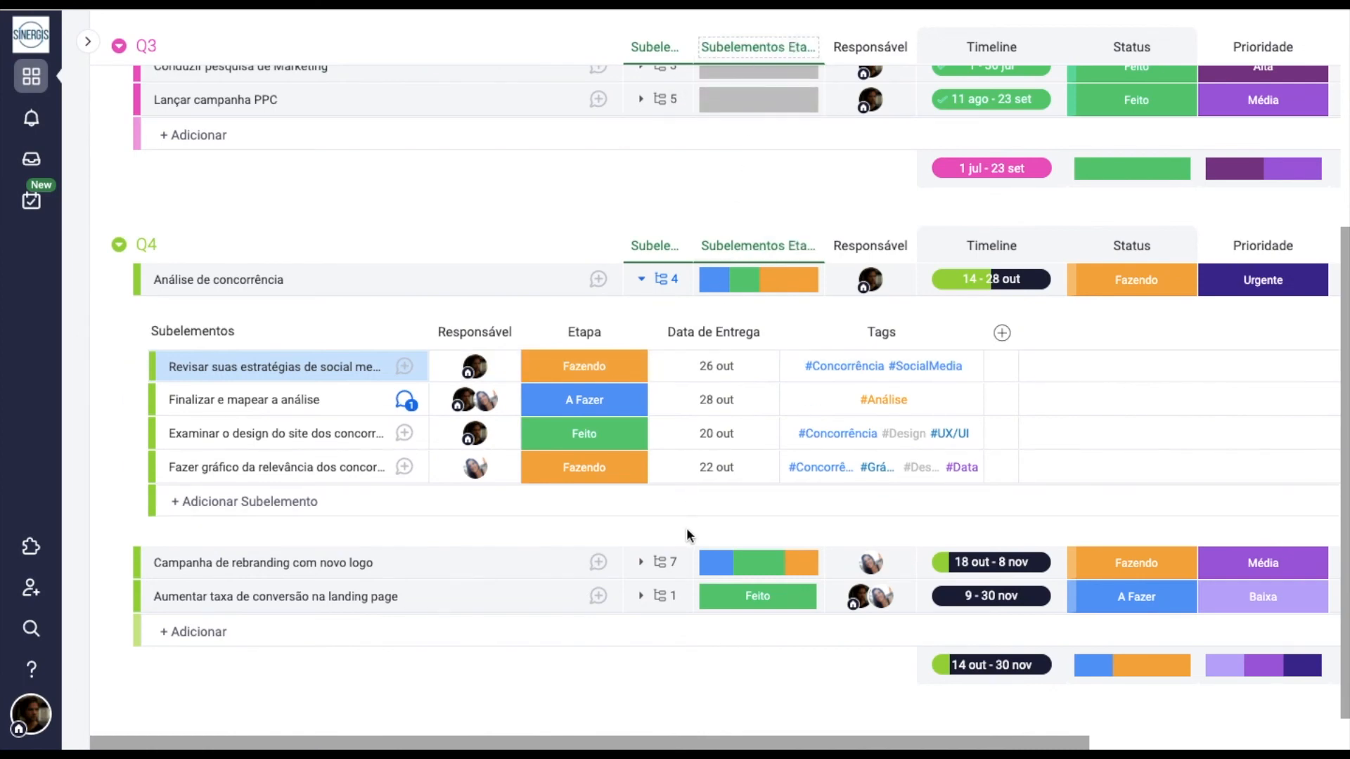
Expand the subitems of Campanha de rebranding com novo logo and of Aumentar taxa de conversão na landing page.
left_click(665, 563)
scroll(668, 597, "down", 4)
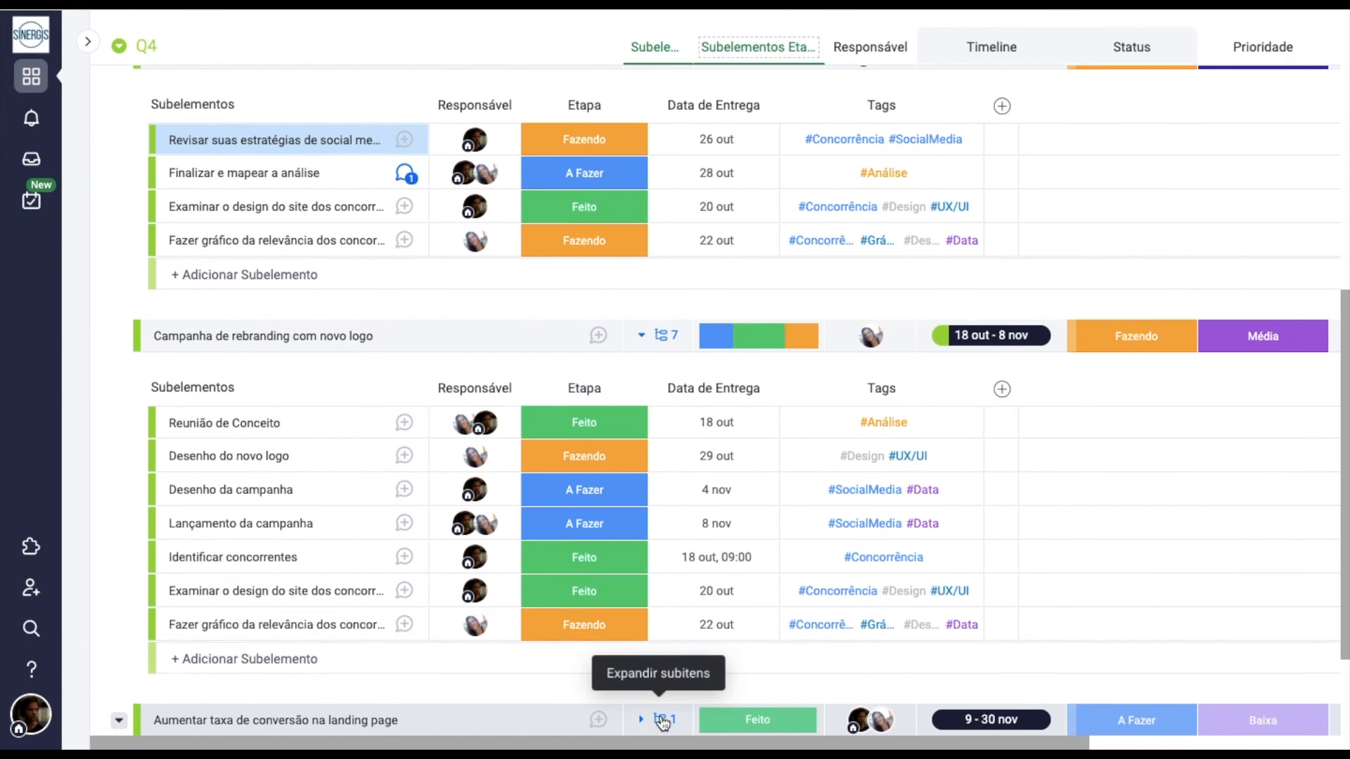
left_click(663, 718)
scroll(662, 718, "down", 3)
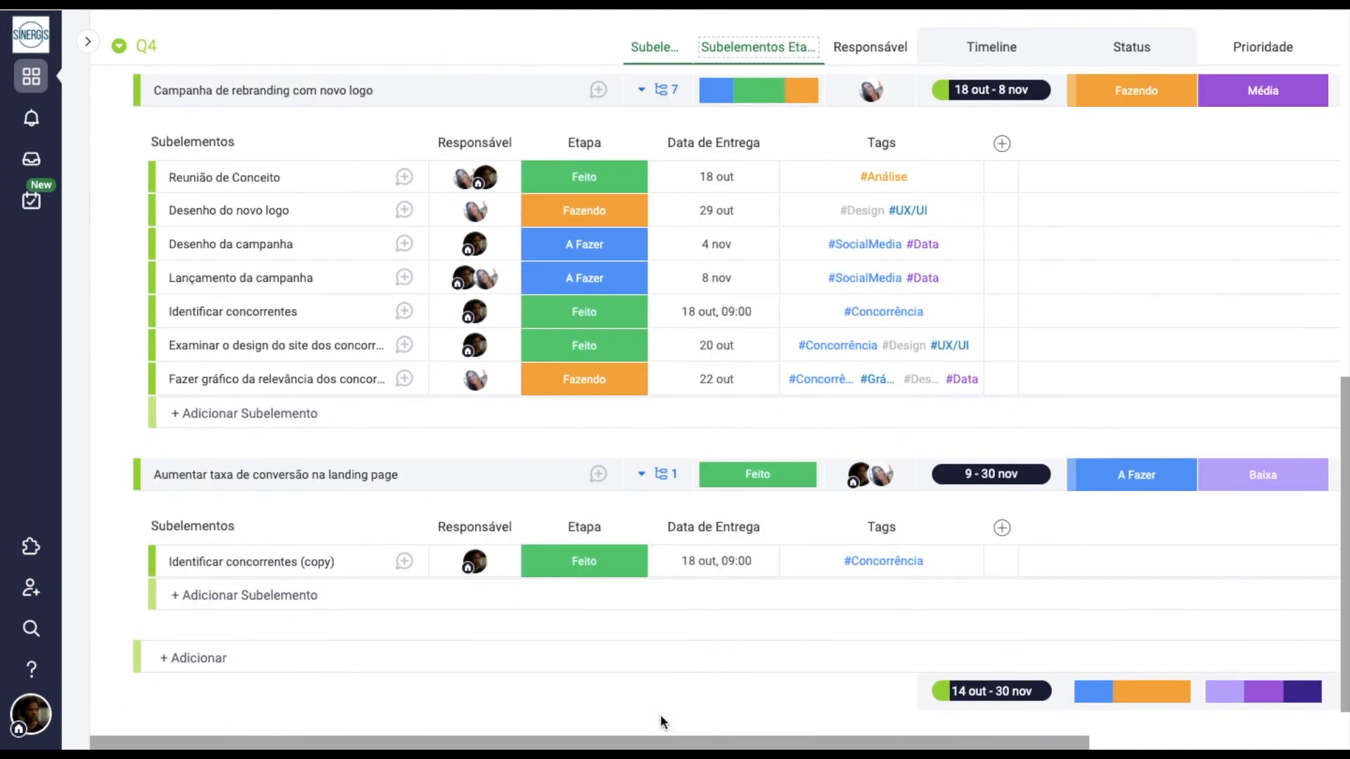
Look through the Timeline, Calendário and Gantt widgets on the Painel de Marketing dashboard.
scroll(660, 715, "up", 1)
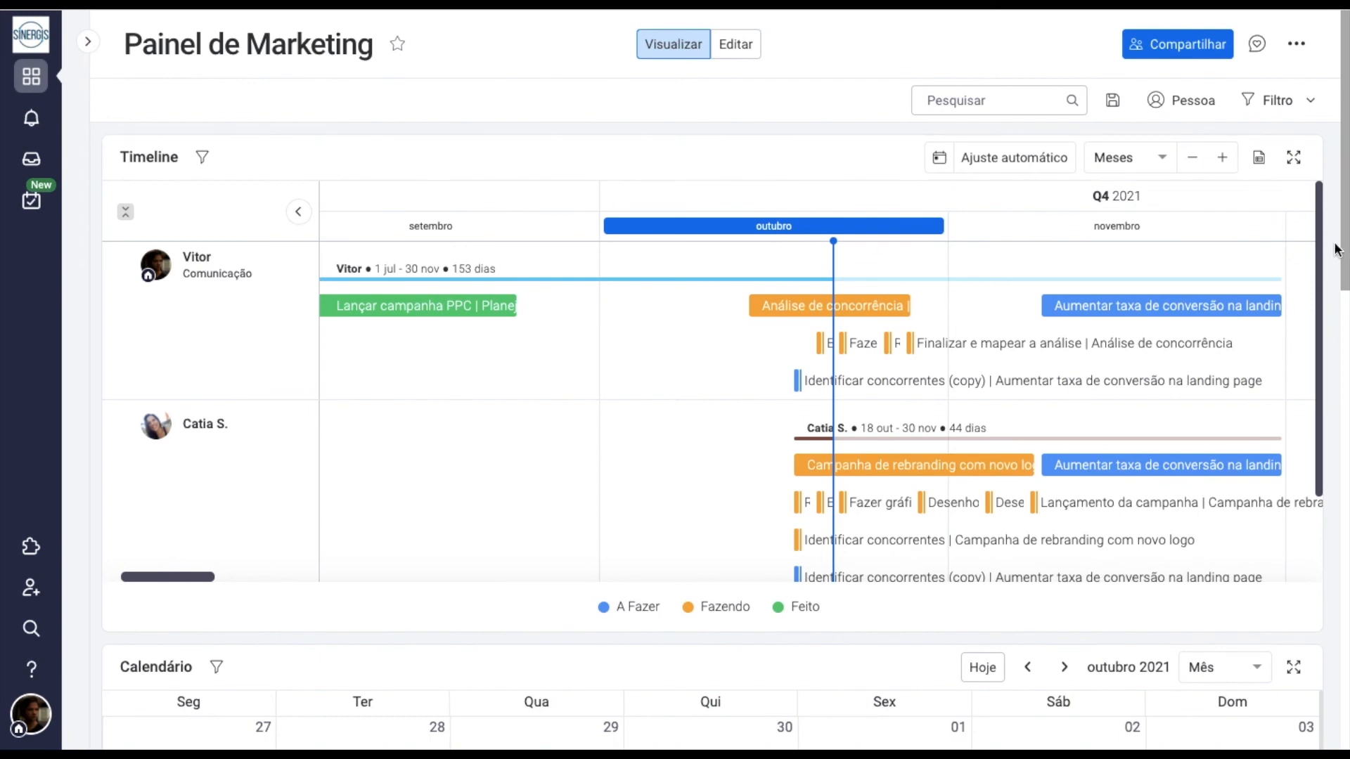
scroll(1328, 234, "down", 5)
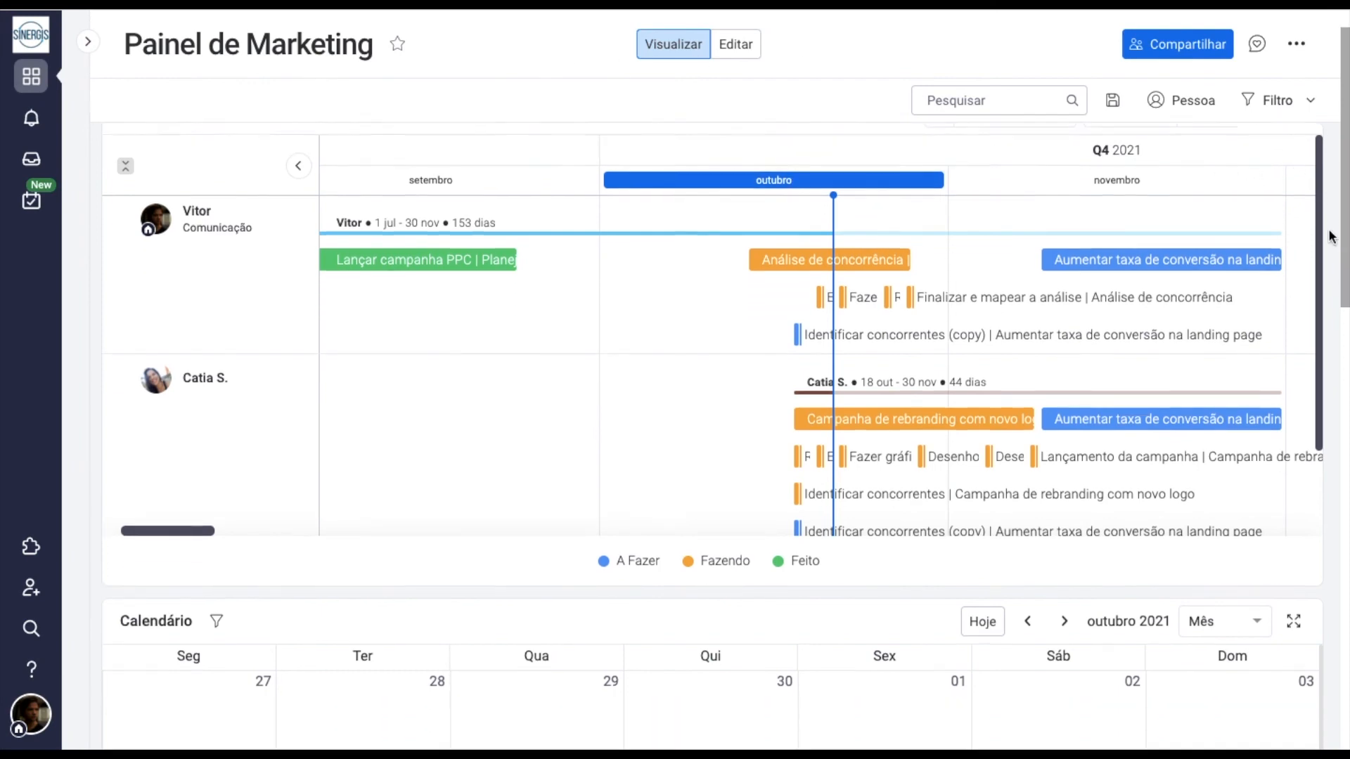
scroll(1329, 235, "down", 4)
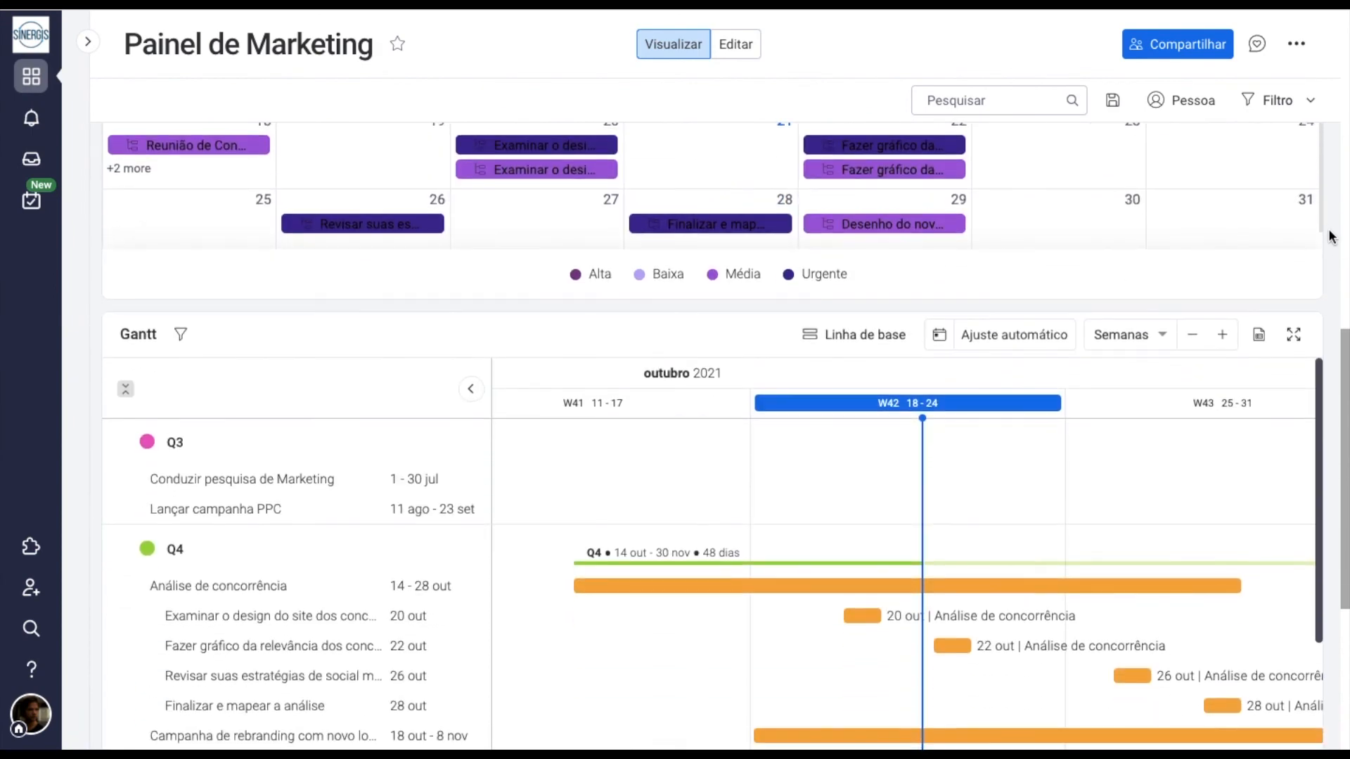
scroll(1329, 235, "up", 4)
scroll(1329, 232, "up", 5)
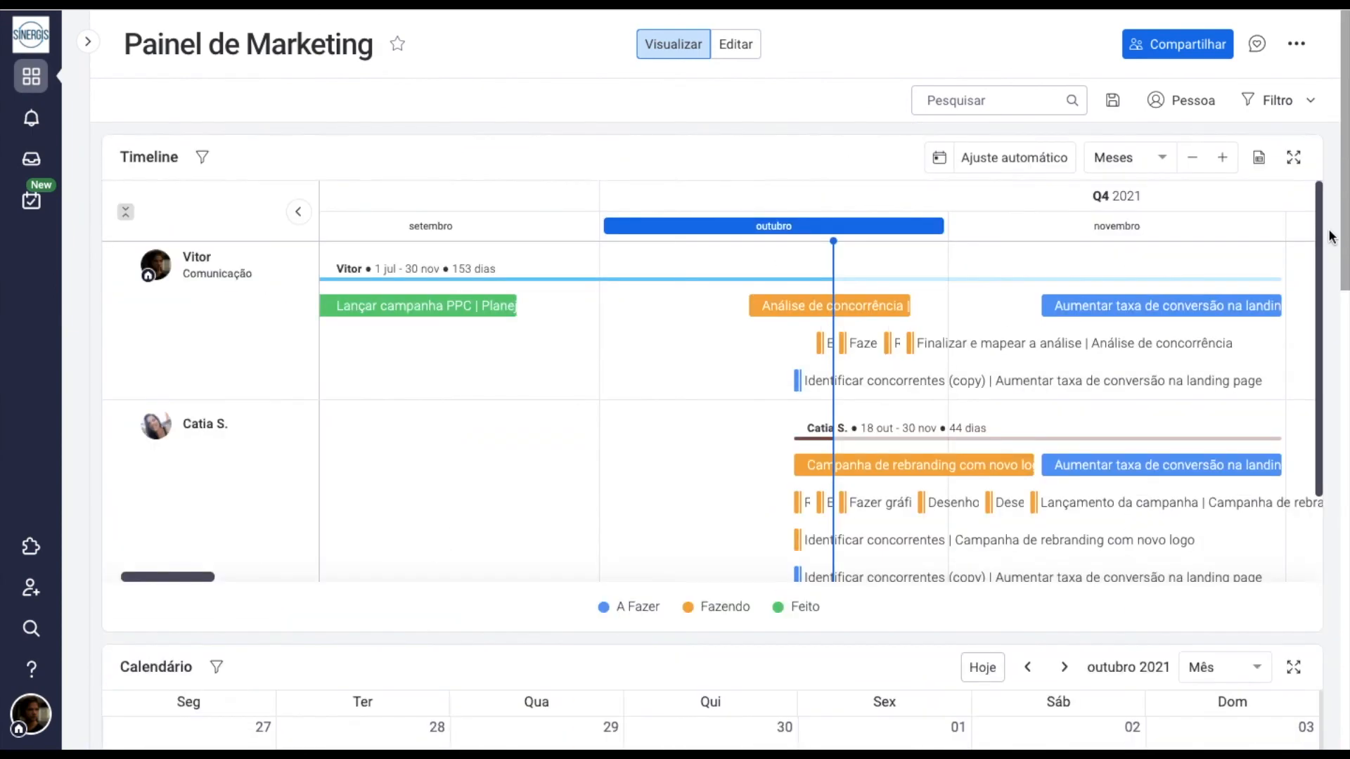
Put the Painel de Marketing dashboard in edit mode and open the settings of its Timeline widget.
left_click(748, 52)
left_click(1294, 157)
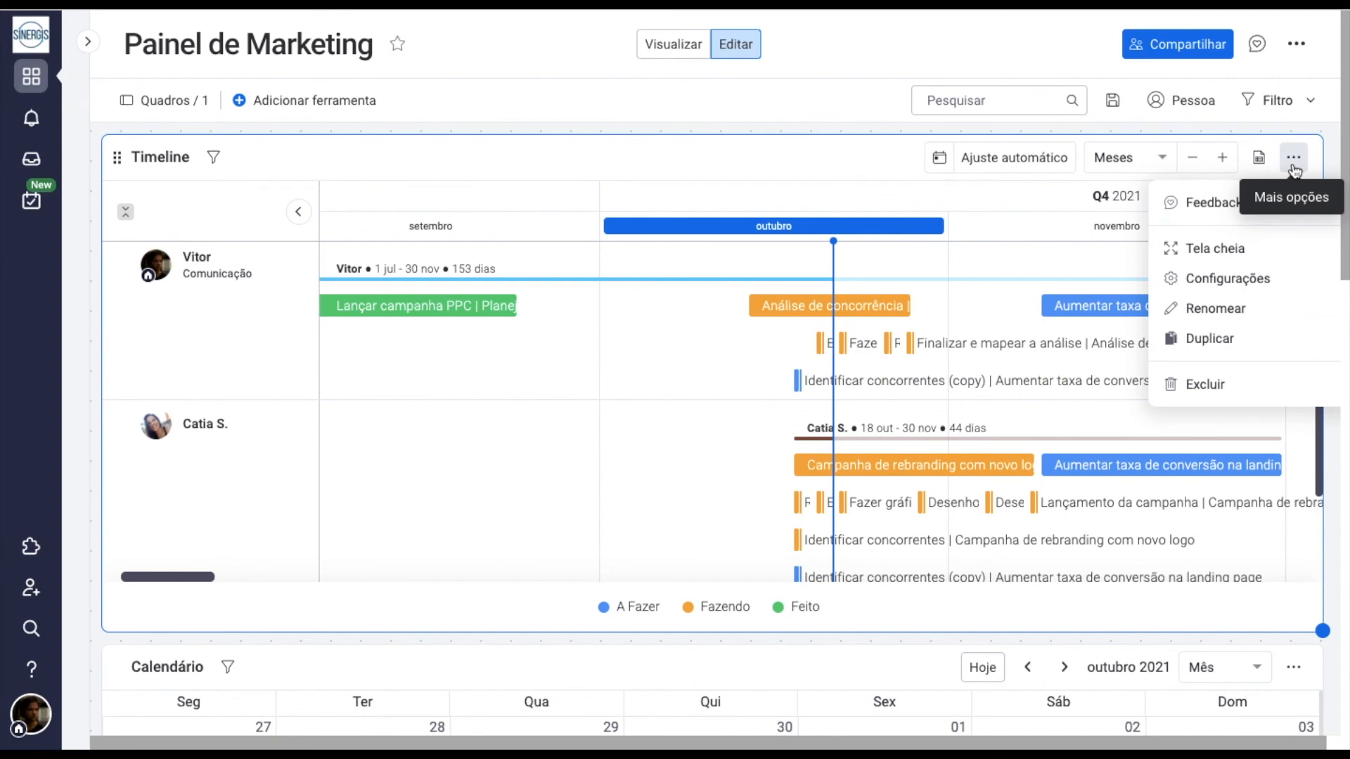
left_click(1263, 279)
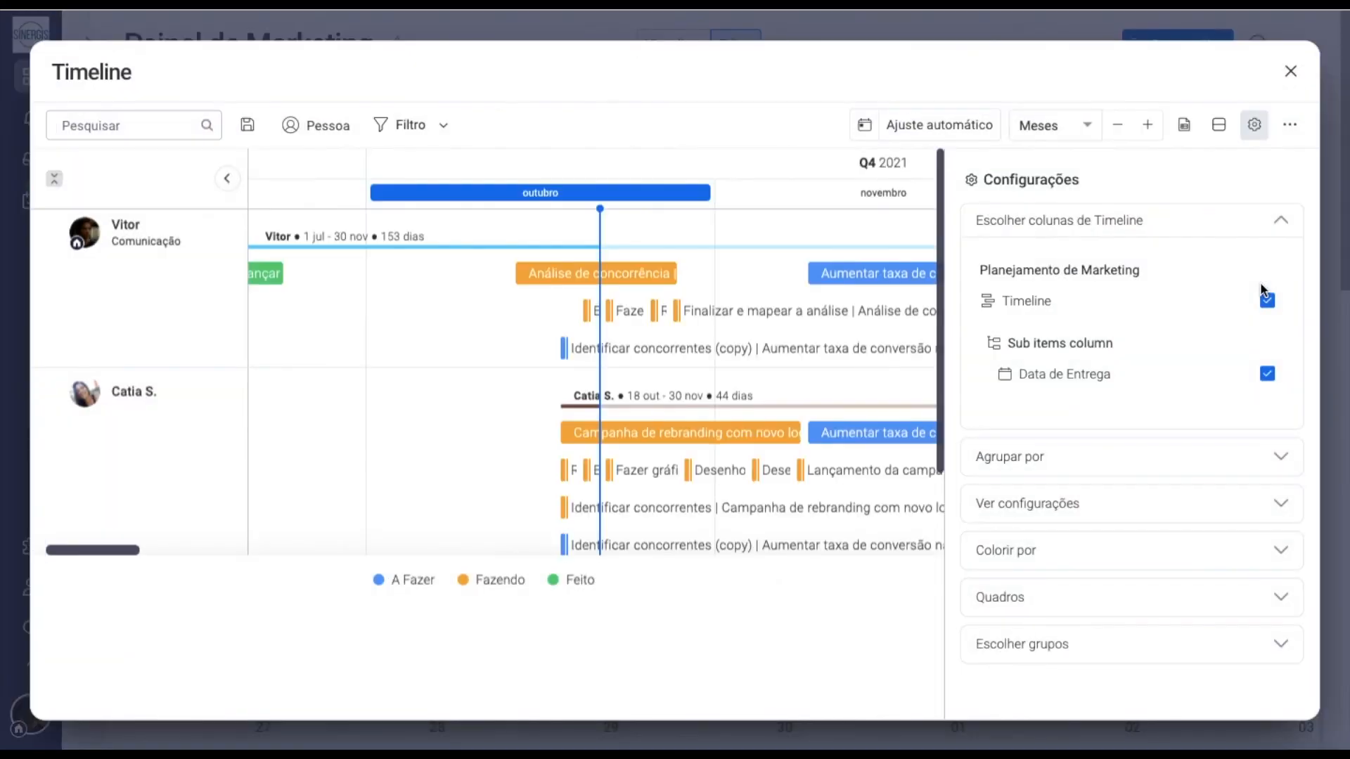
Hide and restore the subitems' Data de Entrega column twice in the Timeline widget, and close its settings.
left_click(1267, 378)
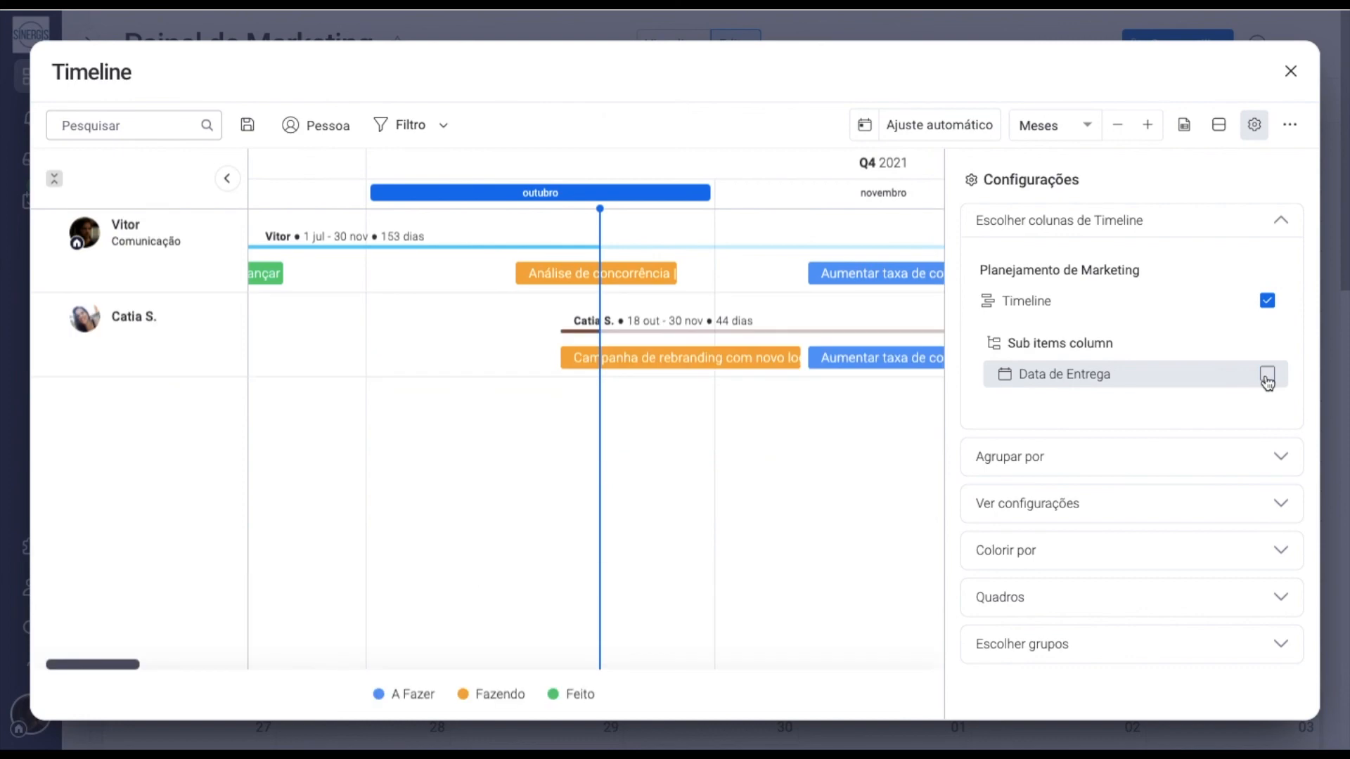
left_click(1267, 380)
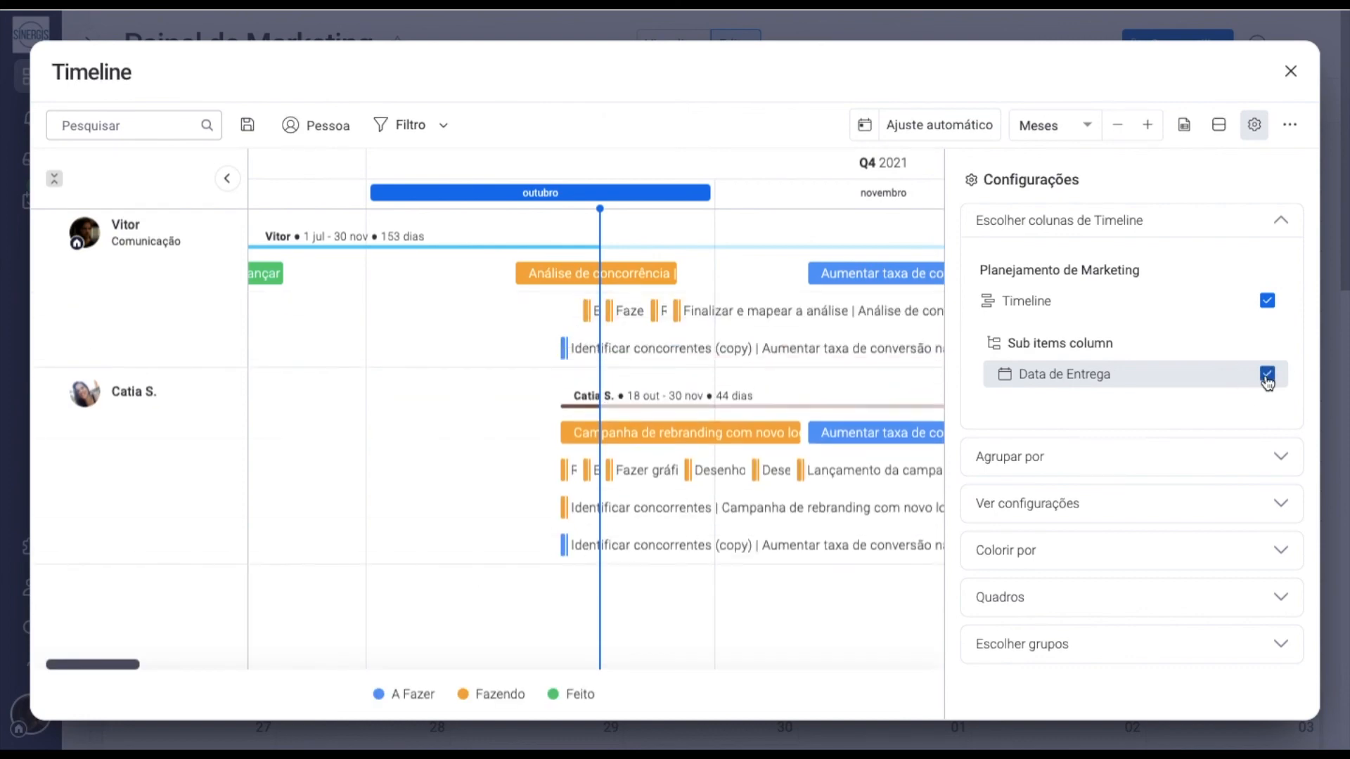
left_click(1268, 380)
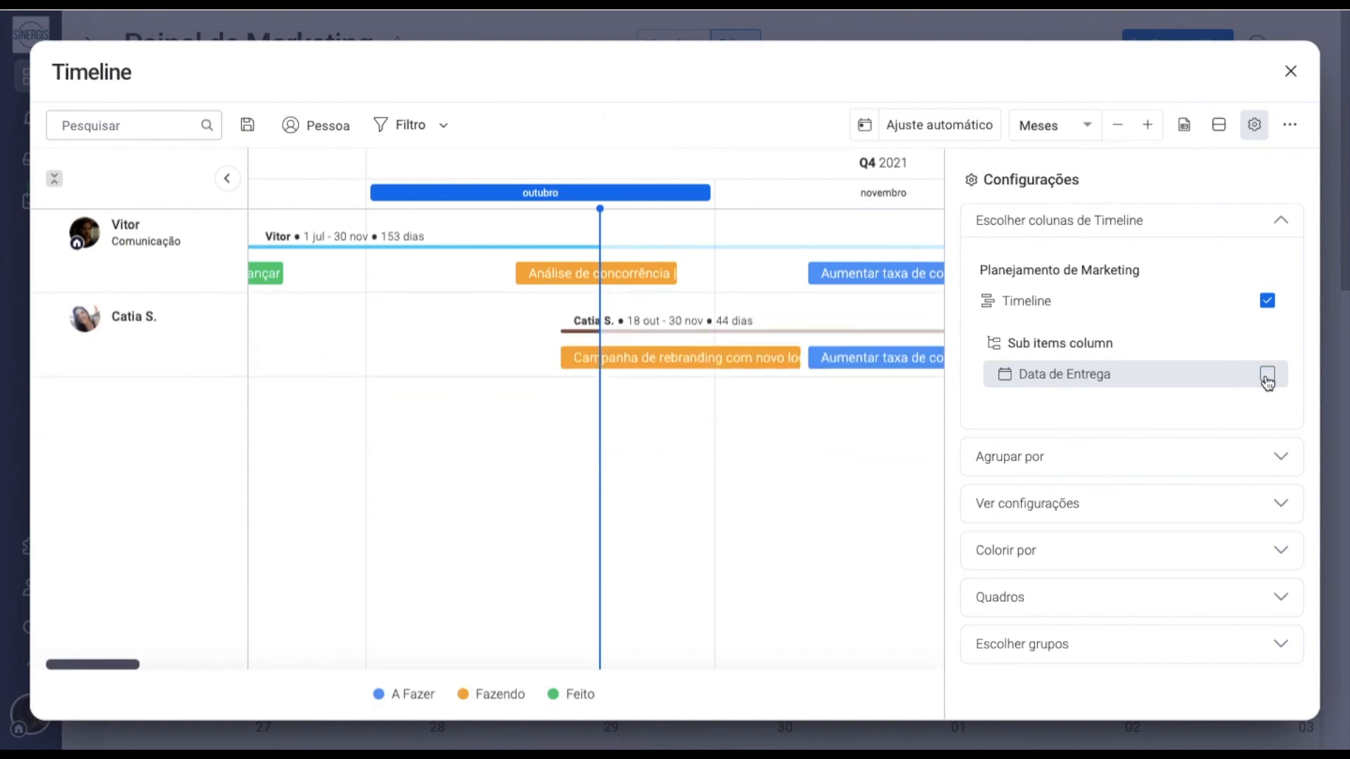
left_click(1267, 380)
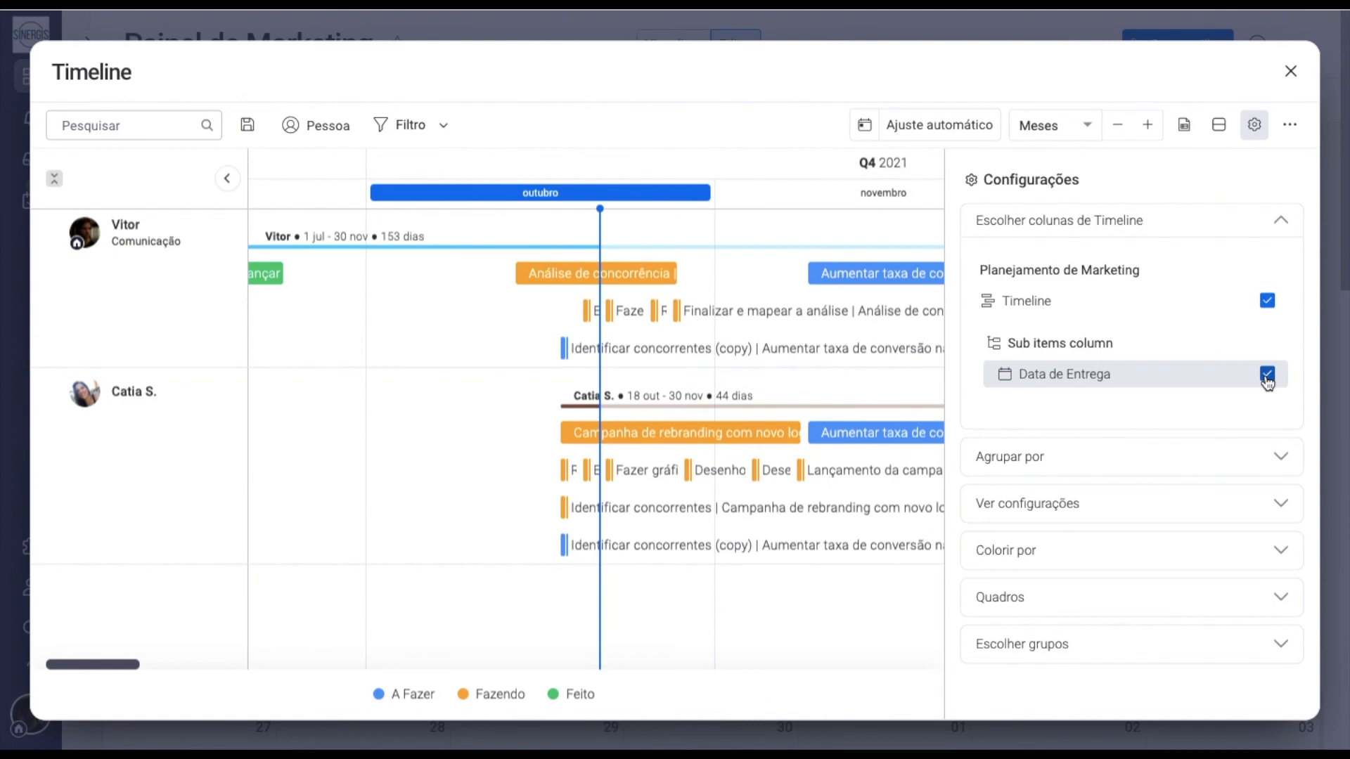
left_click(1291, 70)
Go through the Calendário and Gantt widgets of the dashboard in edit mode.
scroll(1337, 155, "down", 6)
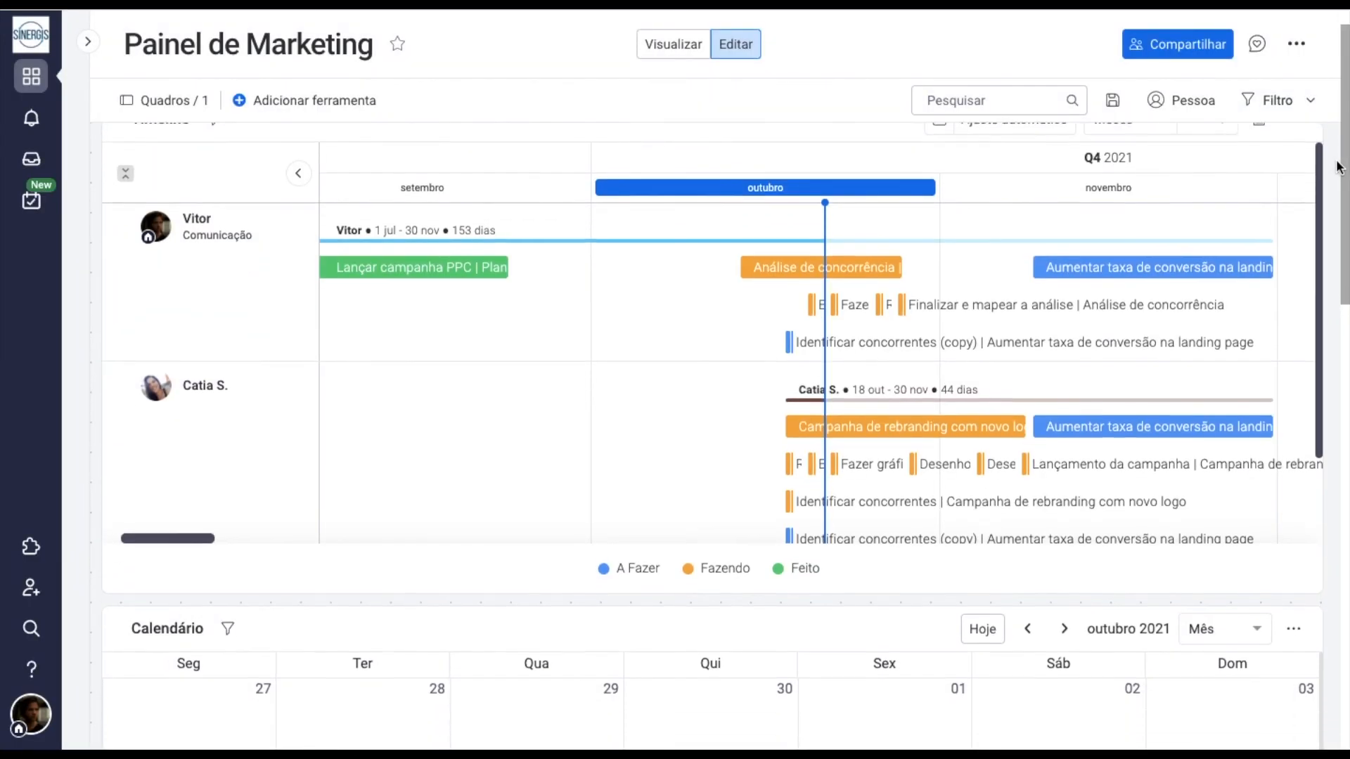
scroll(1337, 165, "down", 10)
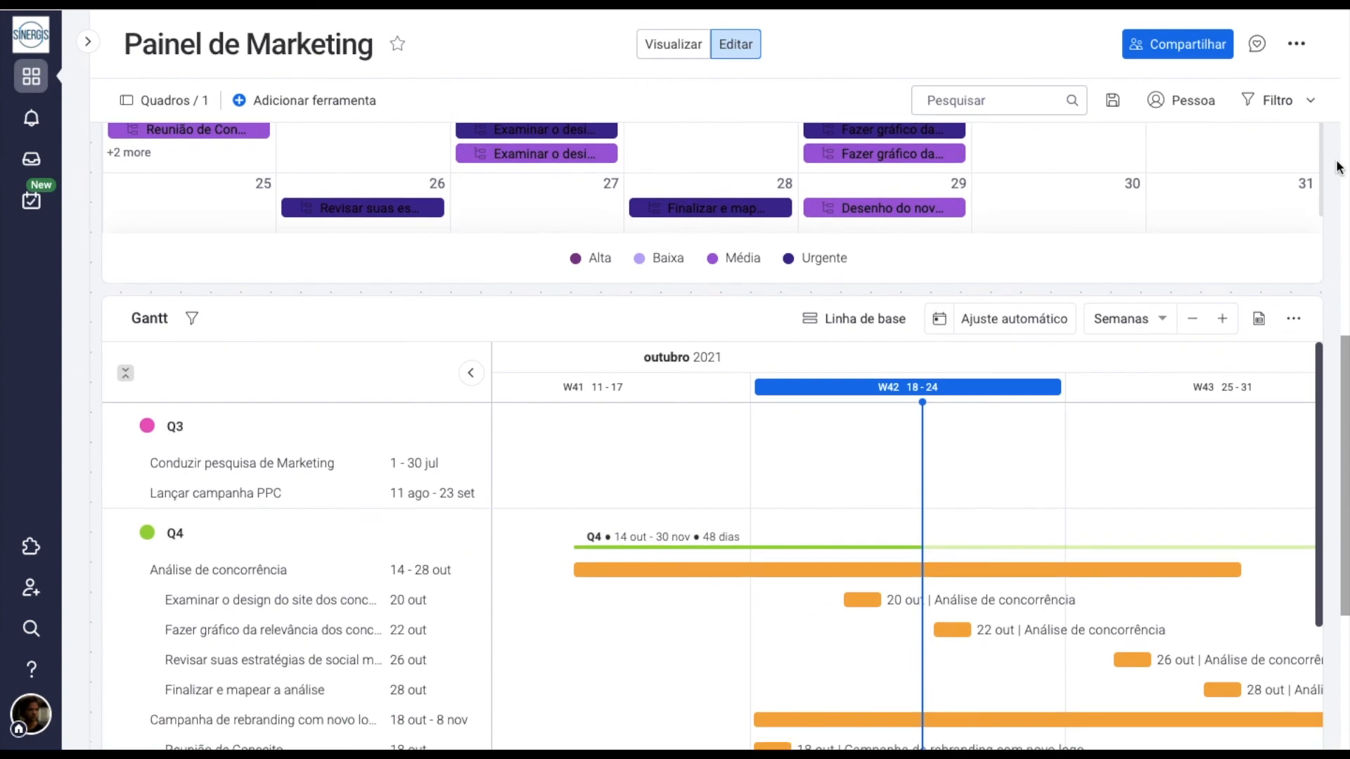